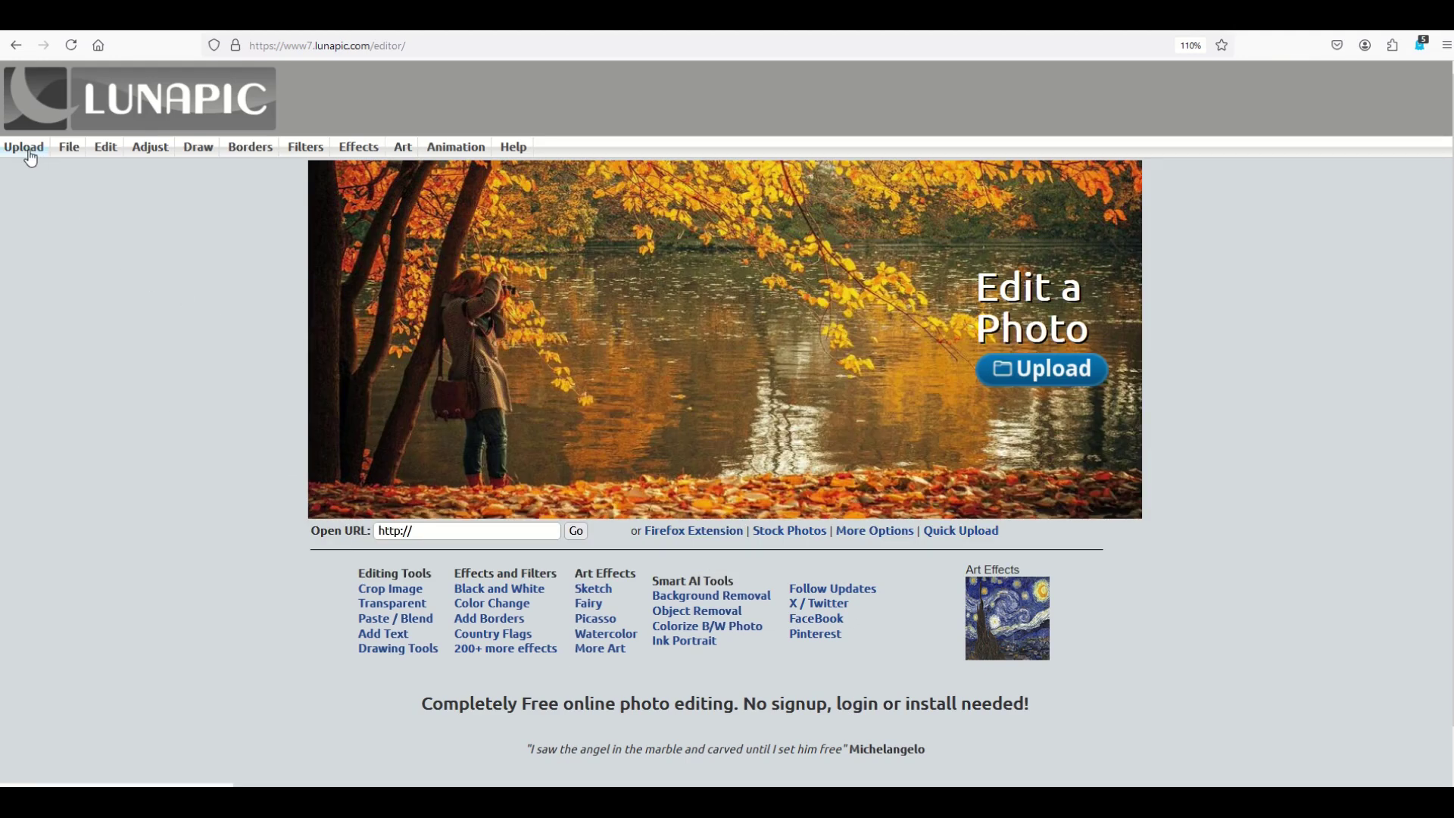
Upload the red-hair-girl-8158373_1920 portrait from the computer into the LunaPic editor
{"action": "mouse_move", "coordinate": [289, 155]}
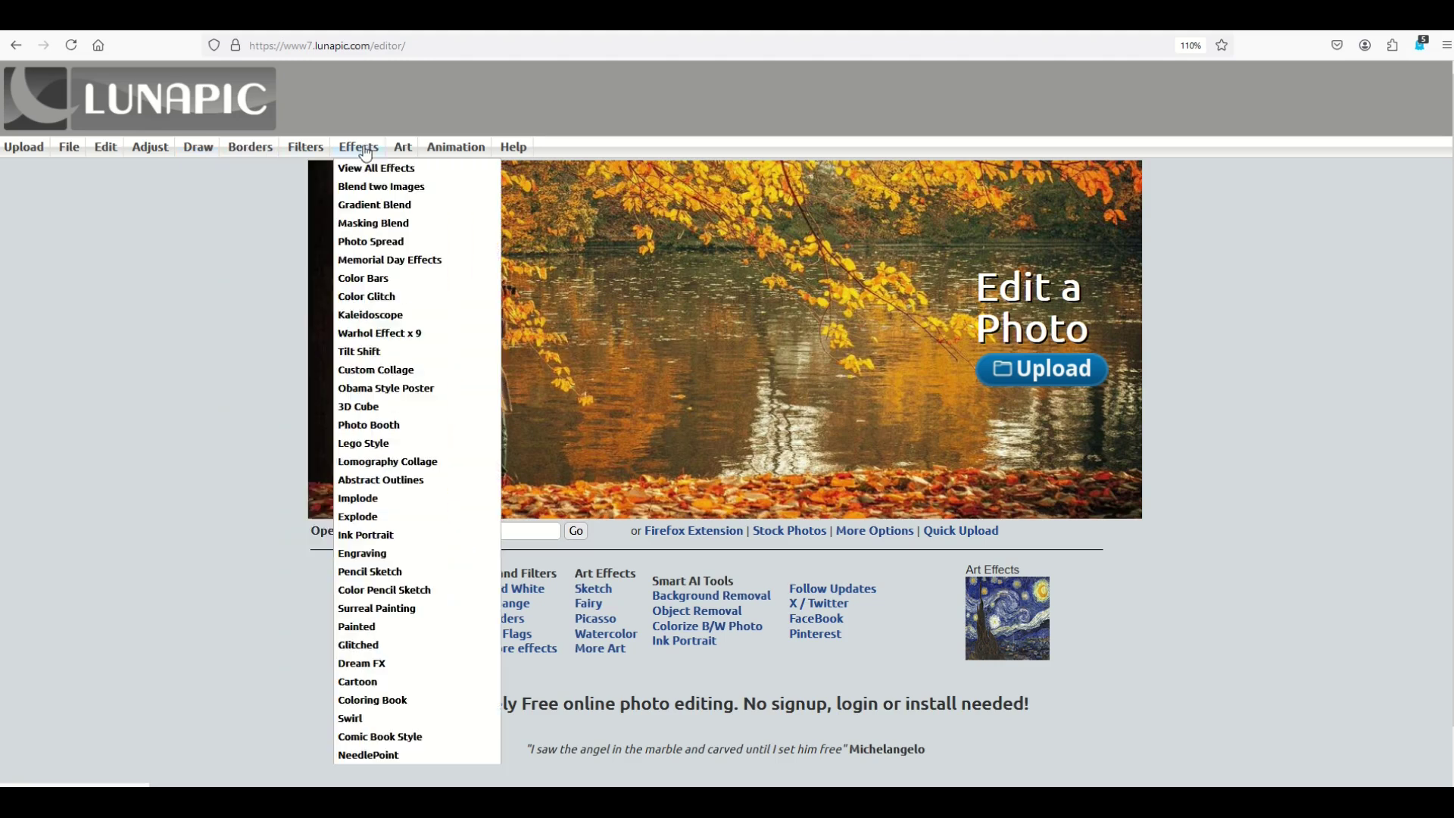
{"action": "mouse_move", "coordinate": [478, 155]}
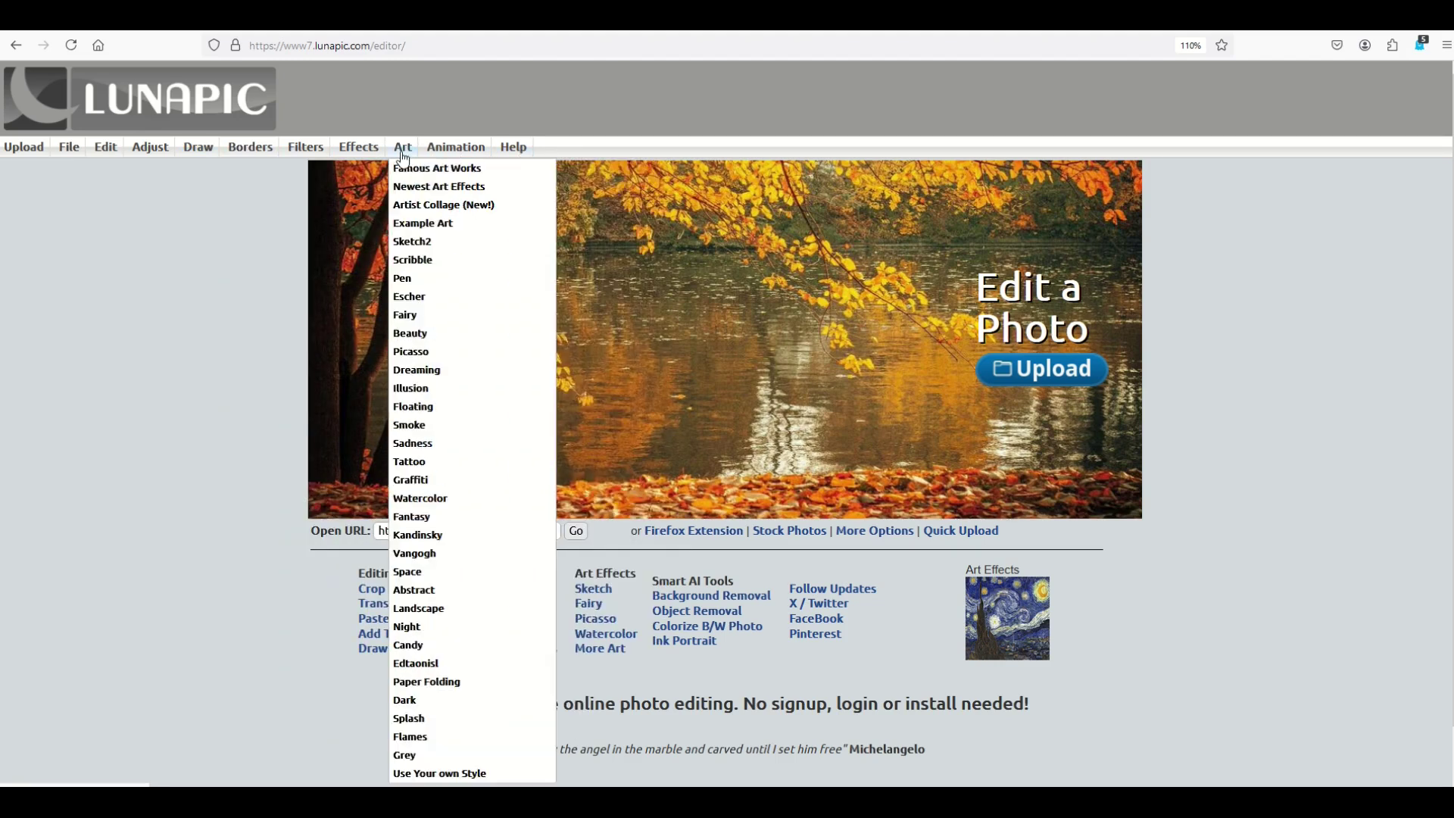
{"action": "mouse_move", "coordinate": [240, 157]}
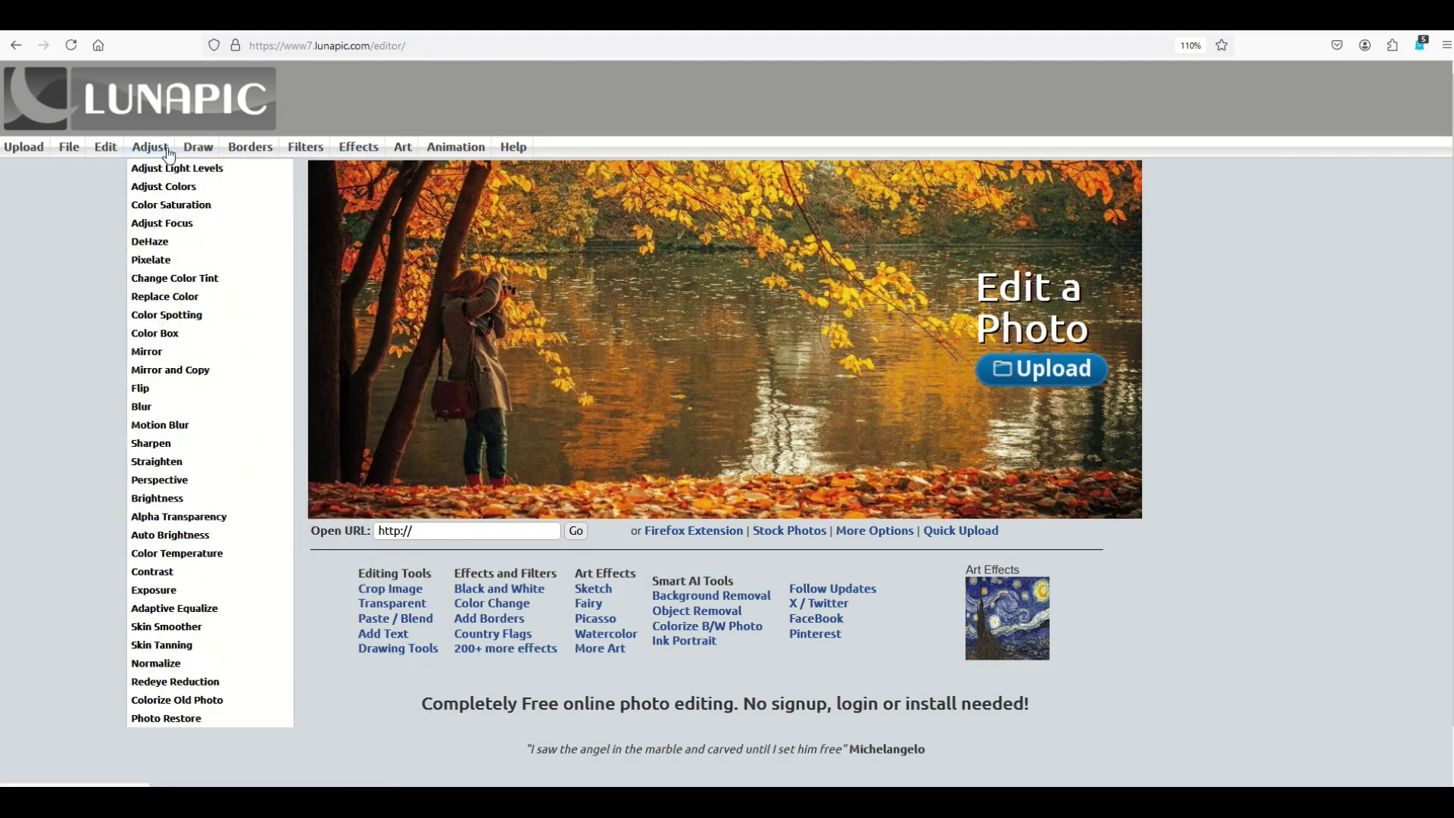
{"action": "mouse_move", "coordinate": [104, 155]}
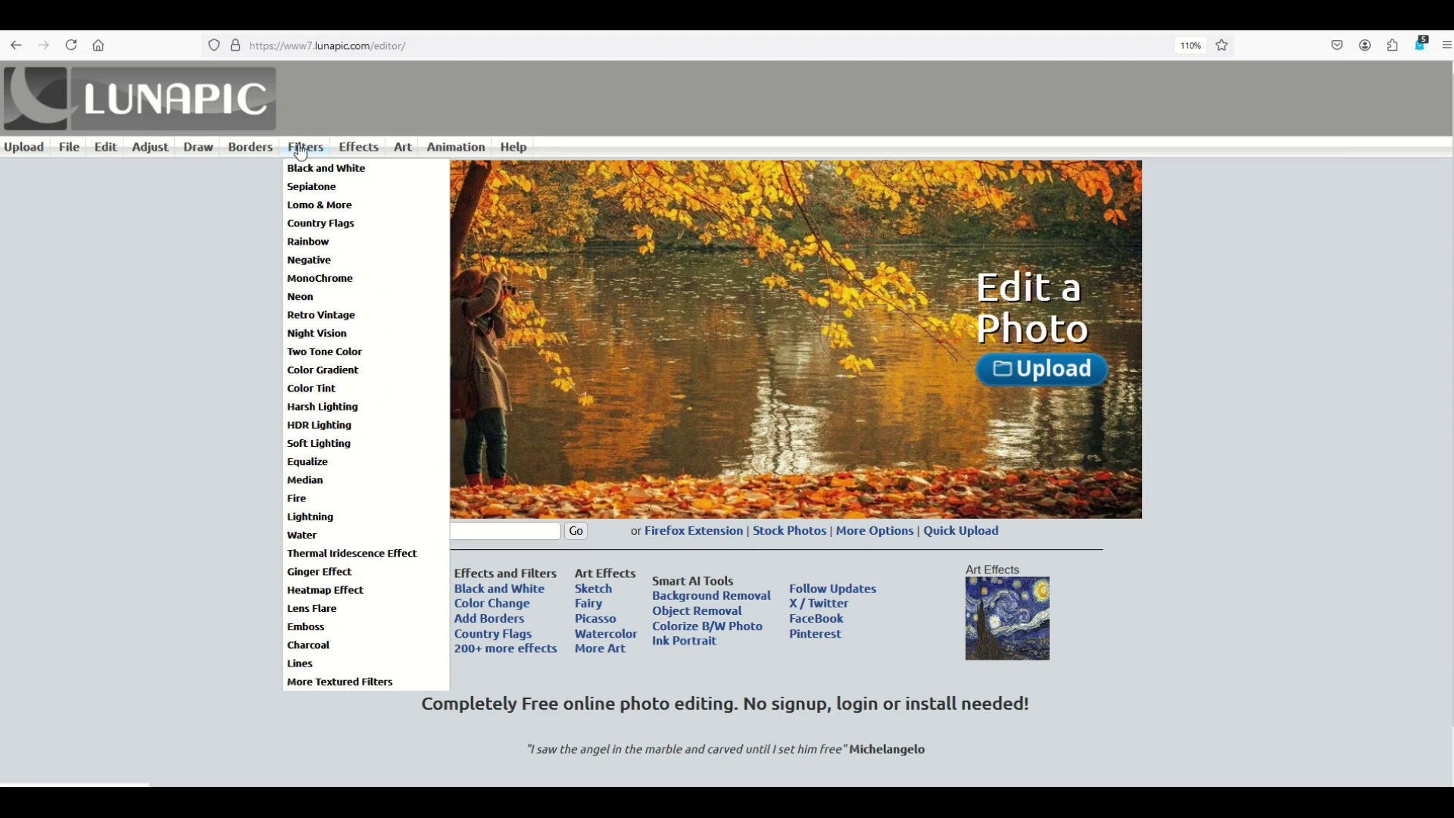
{"action": "mouse_move", "coordinate": [357, 152]}
{"action": "mouse_move", "coordinate": [402, 153]}
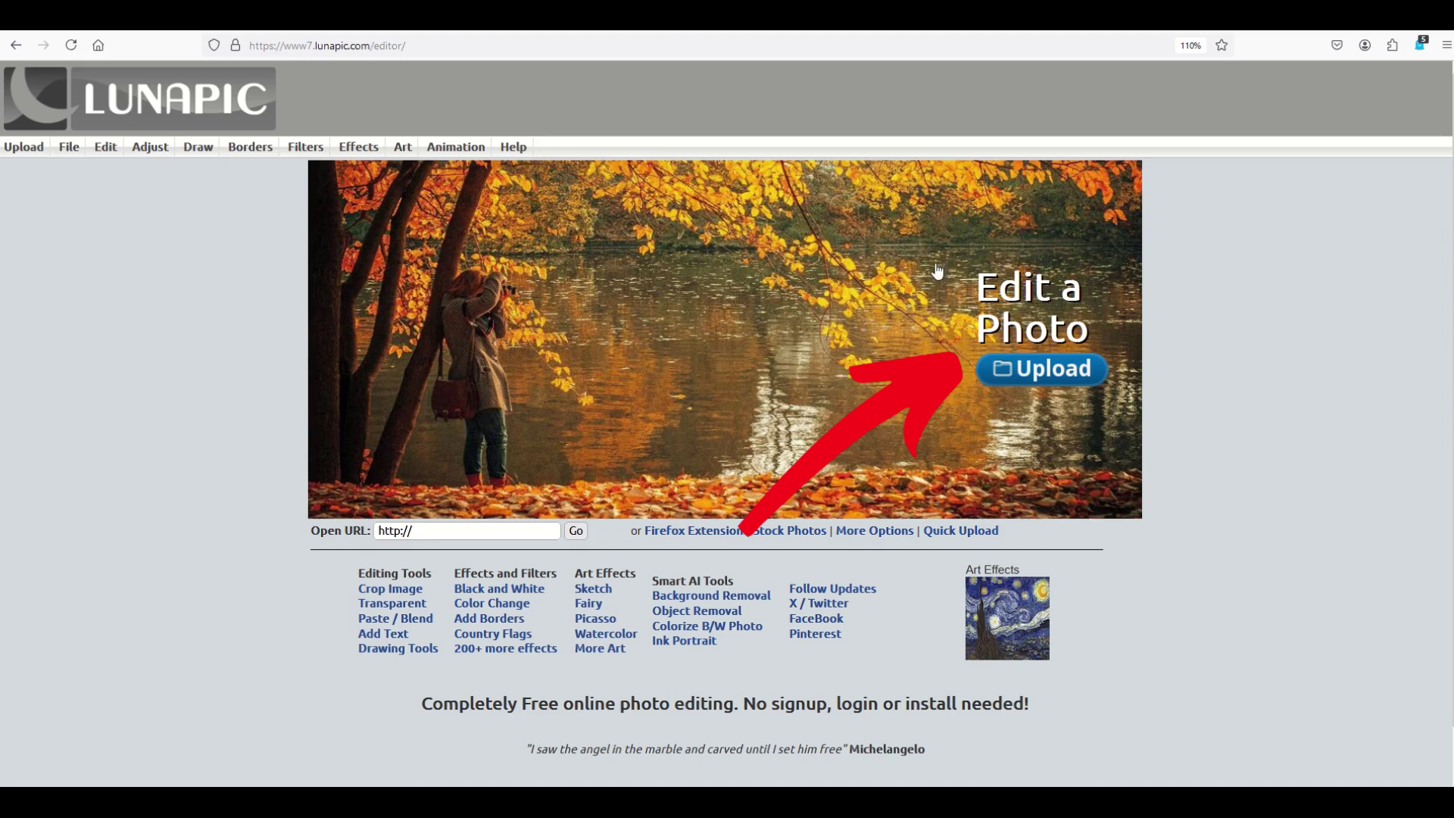
{"action": "left_click", "coordinate": [1020, 375]}
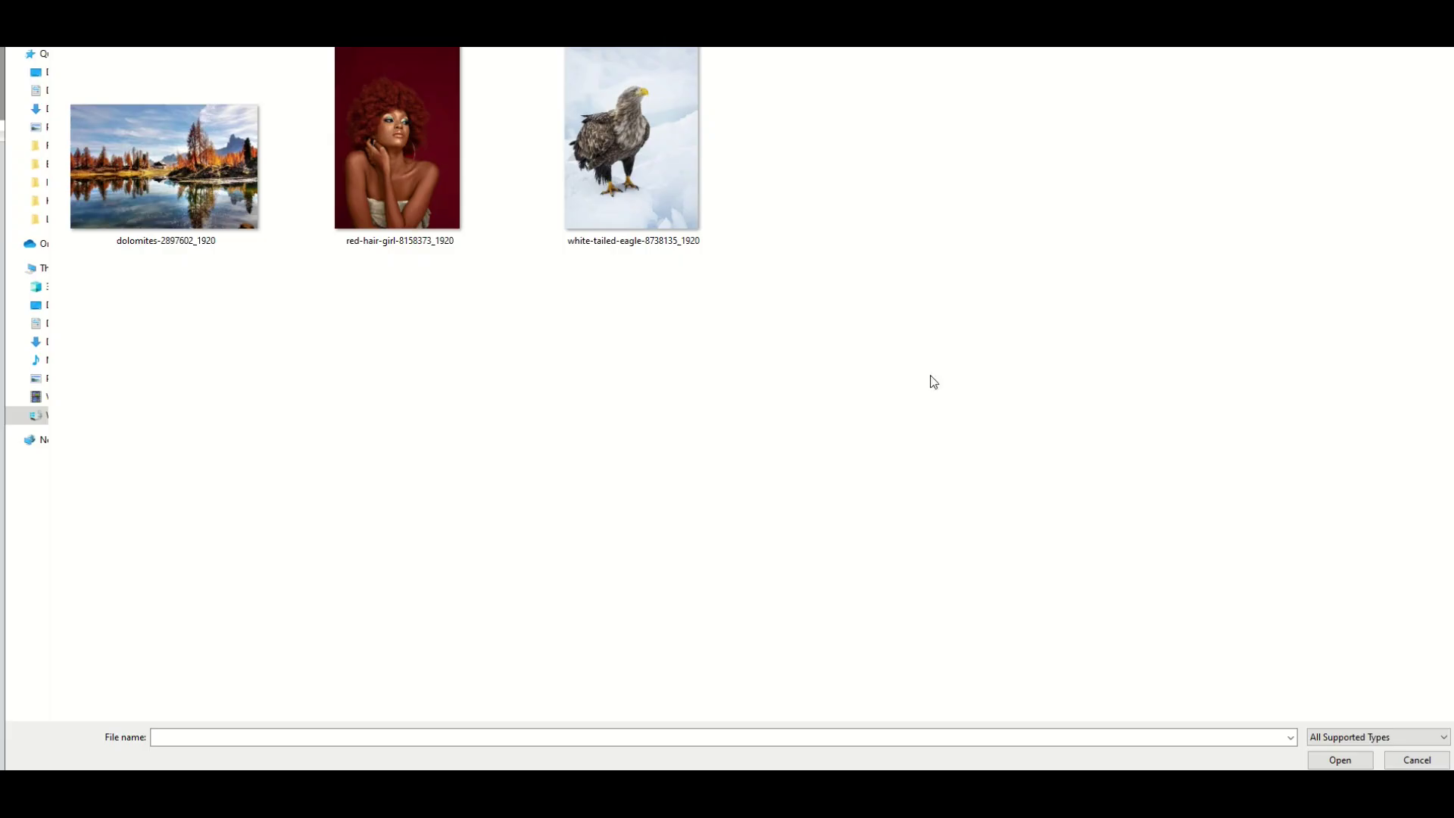
{"action": "left_click", "coordinate": [386, 150]}
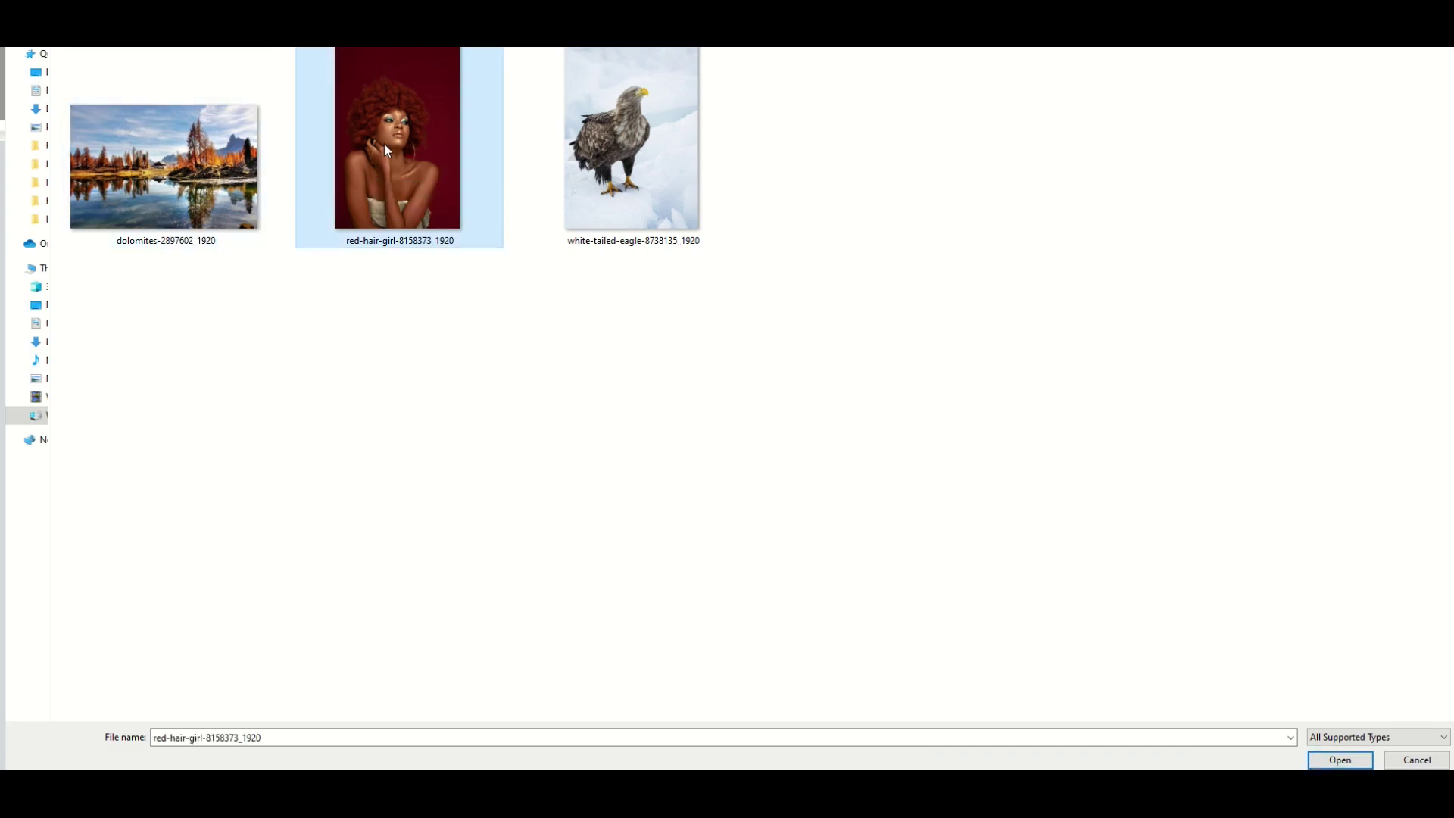
{"action": "left_click", "coordinate": [1338, 760]}
{"action": "scroll", "coordinate": [333, 447], "scroll_direction": "down", "scroll_amount": 6}
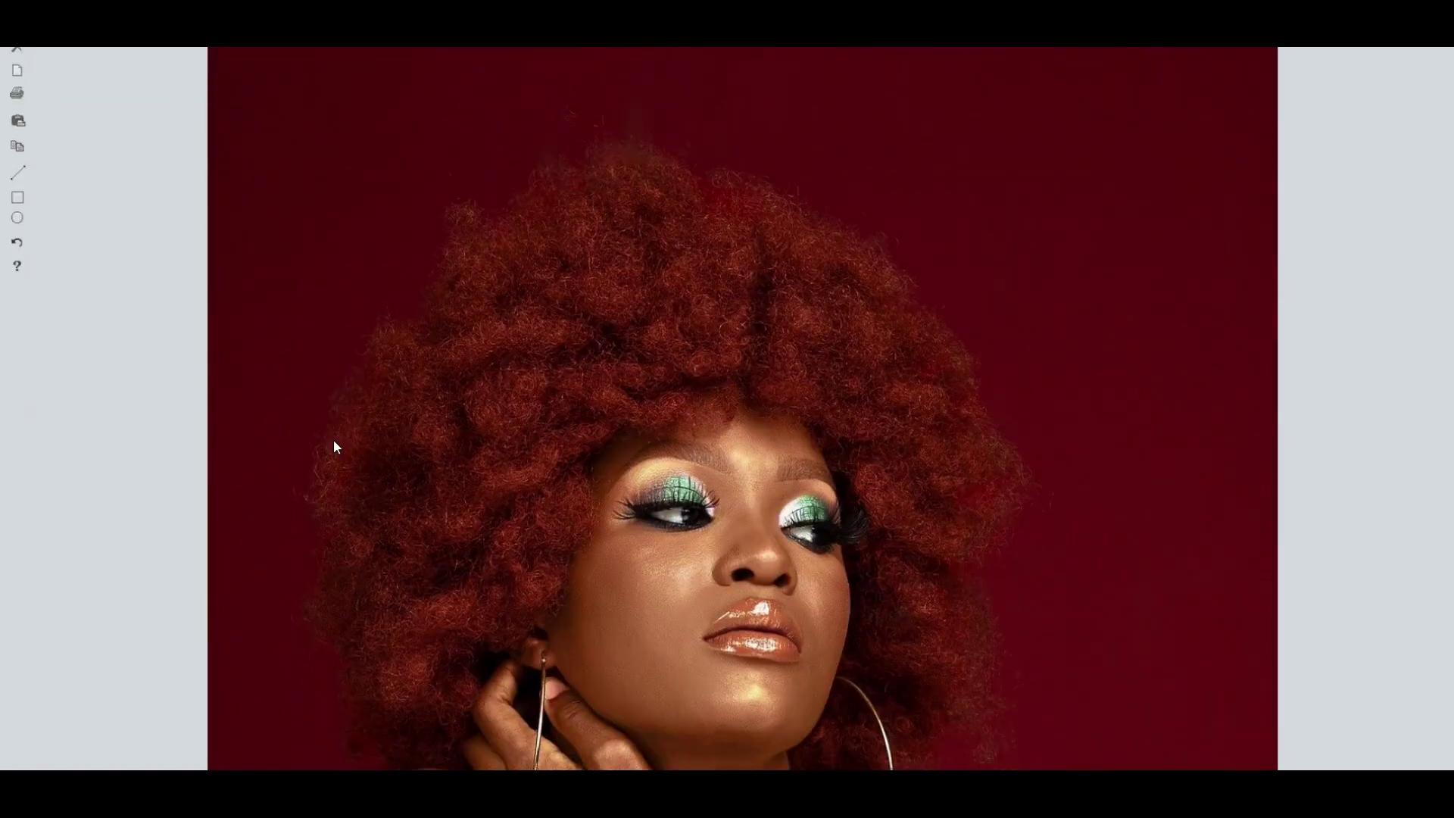
{"action": "scroll", "coordinate": [337, 447], "scroll_direction": "down", "scroll_amount": 10}
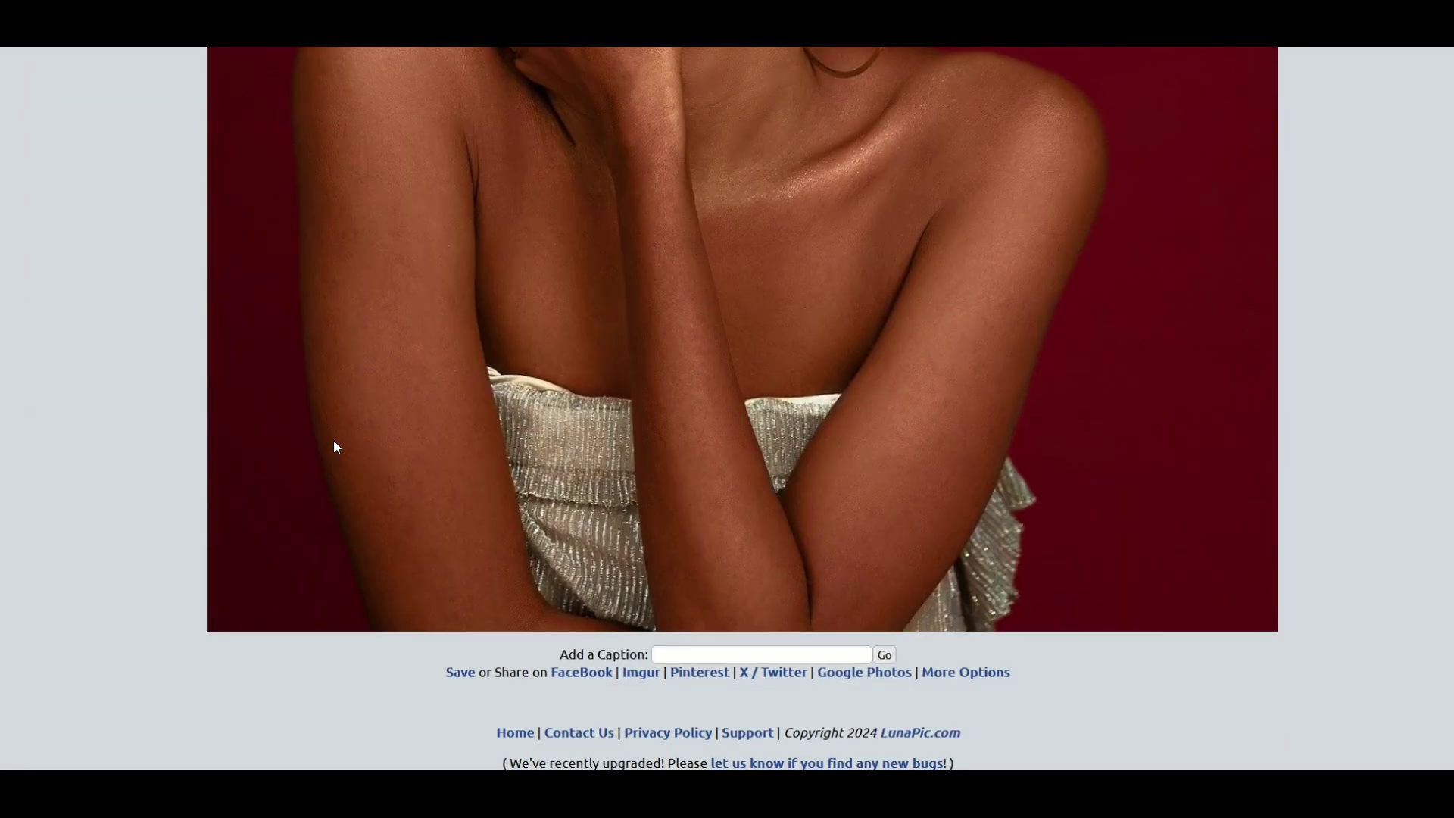
{"action": "scroll", "coordinate": [337, 447], "scroll_direction": "up", "scroll_amount": 15}
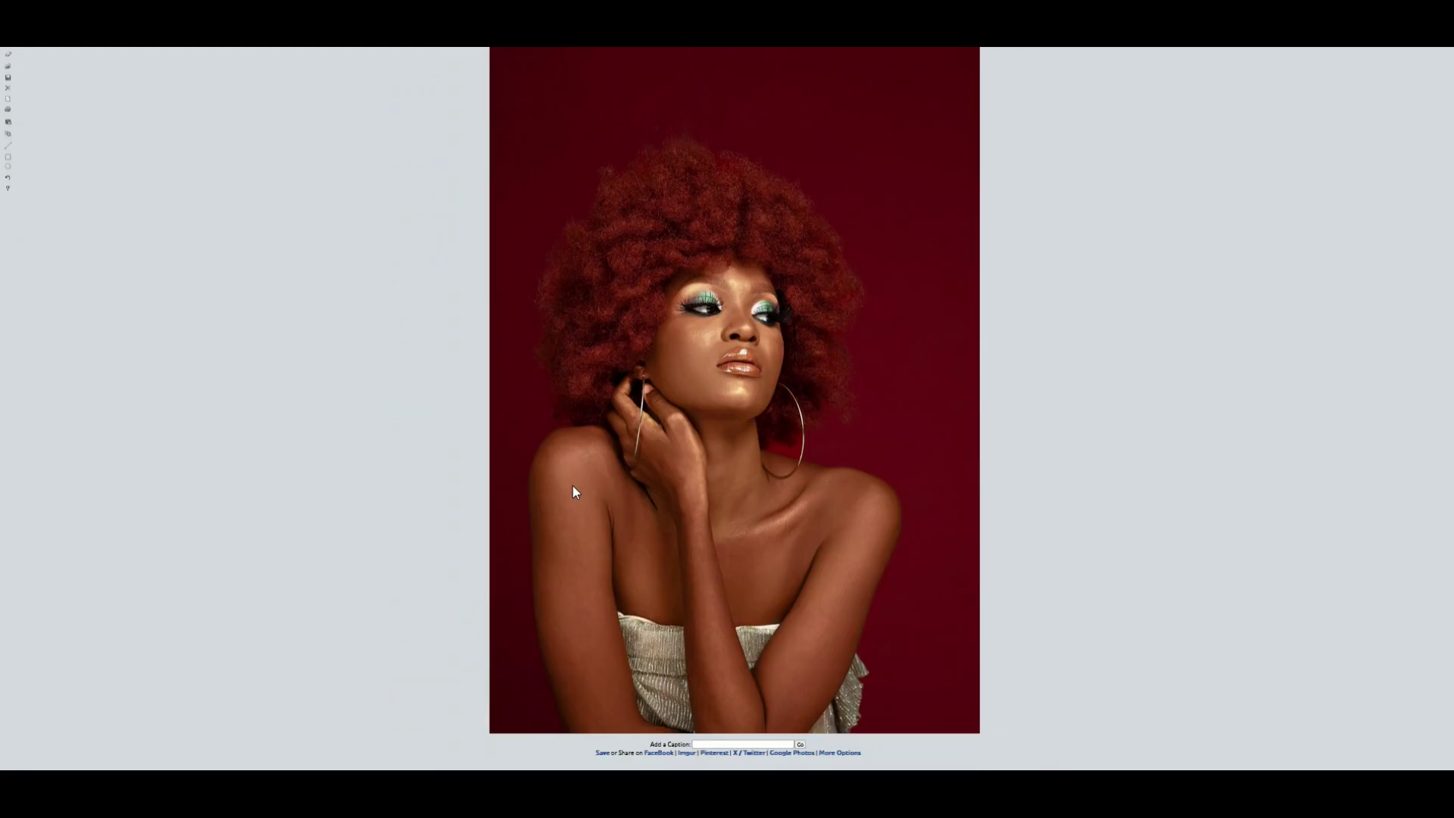
{"action": "scroll", "coordinate": [573, 486], "scroll_direction": "up", "scroll_amount": 2}
{"action": "scroll", "coordinate": [574, 398], "scroll_direction": "down", "scroll_amount": 3}
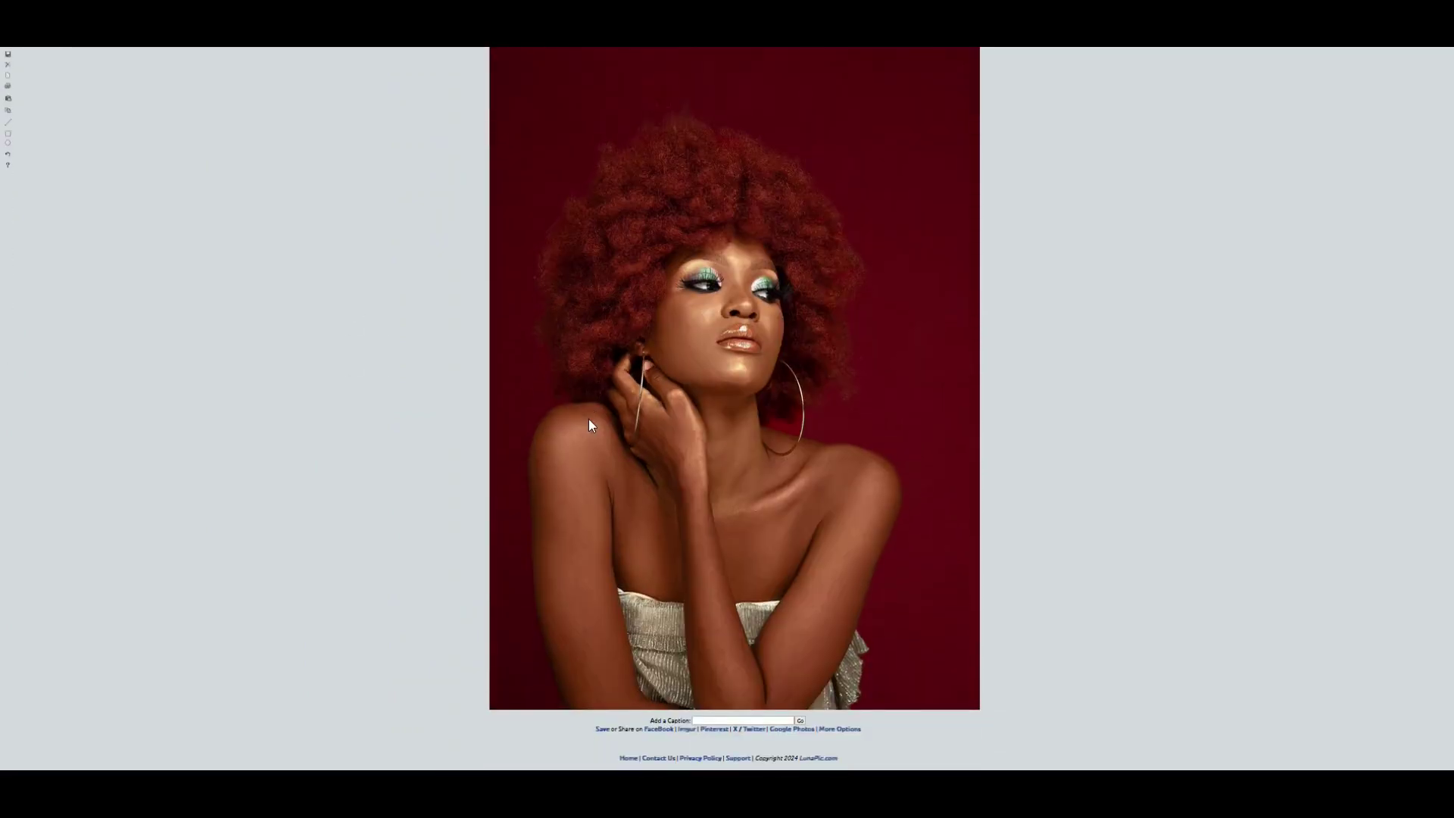
{"action": "scroll", "coordinate": [588, 420], "scroll_direction": "up", "scroll_amount": 3}
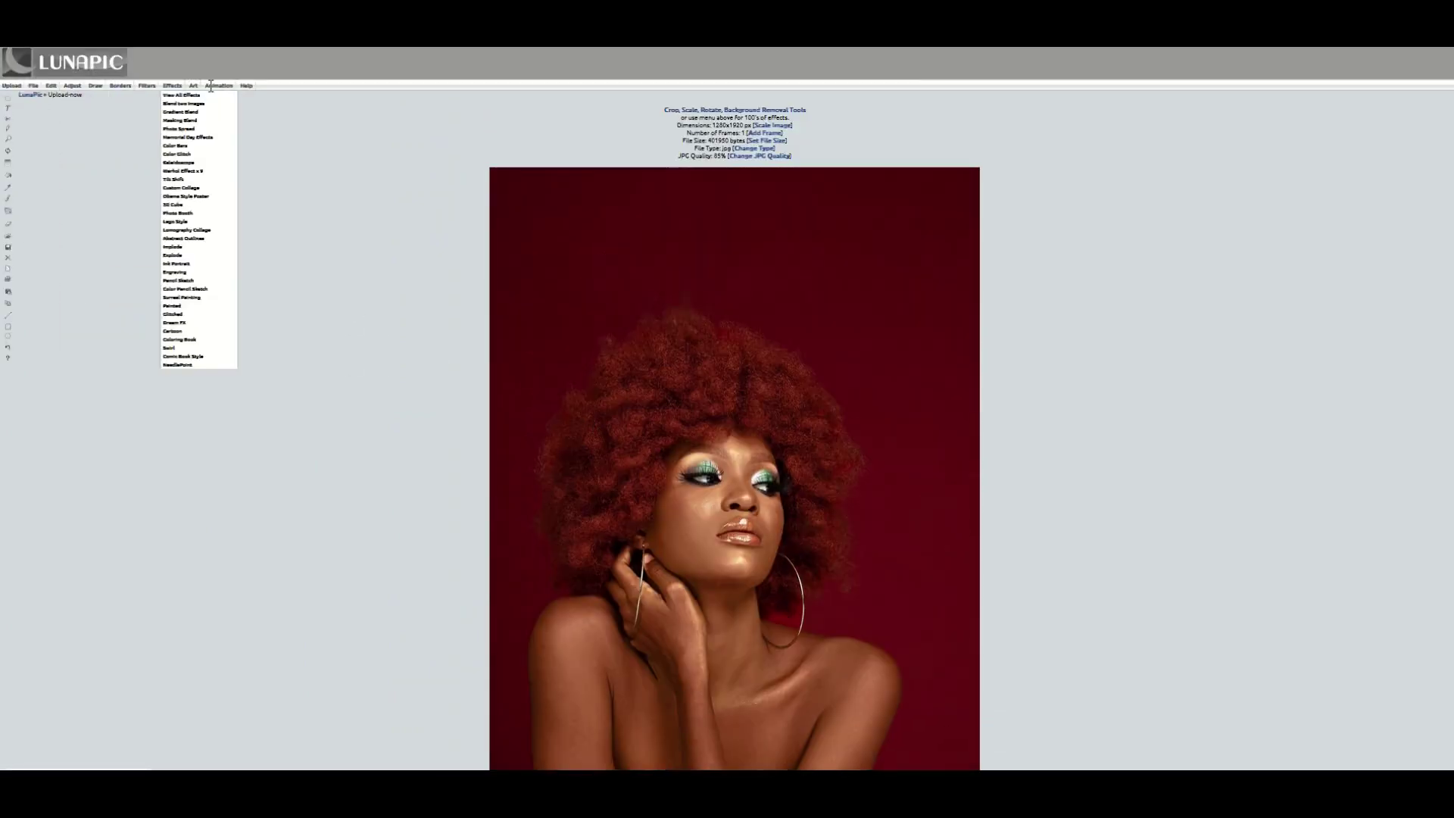
{"action": "scroll", "coordinate": [170, 162], "scroll_direction": "up", "scroll_amount": 2}
{"action": "scroll", "coordinate": [168, 161], "scroll_direction": "up", "scroll_amount": 3}
{"action": "scroll", "coordinate": [168, 161], "scroll_direction": "down", "scroll_amount": 1}
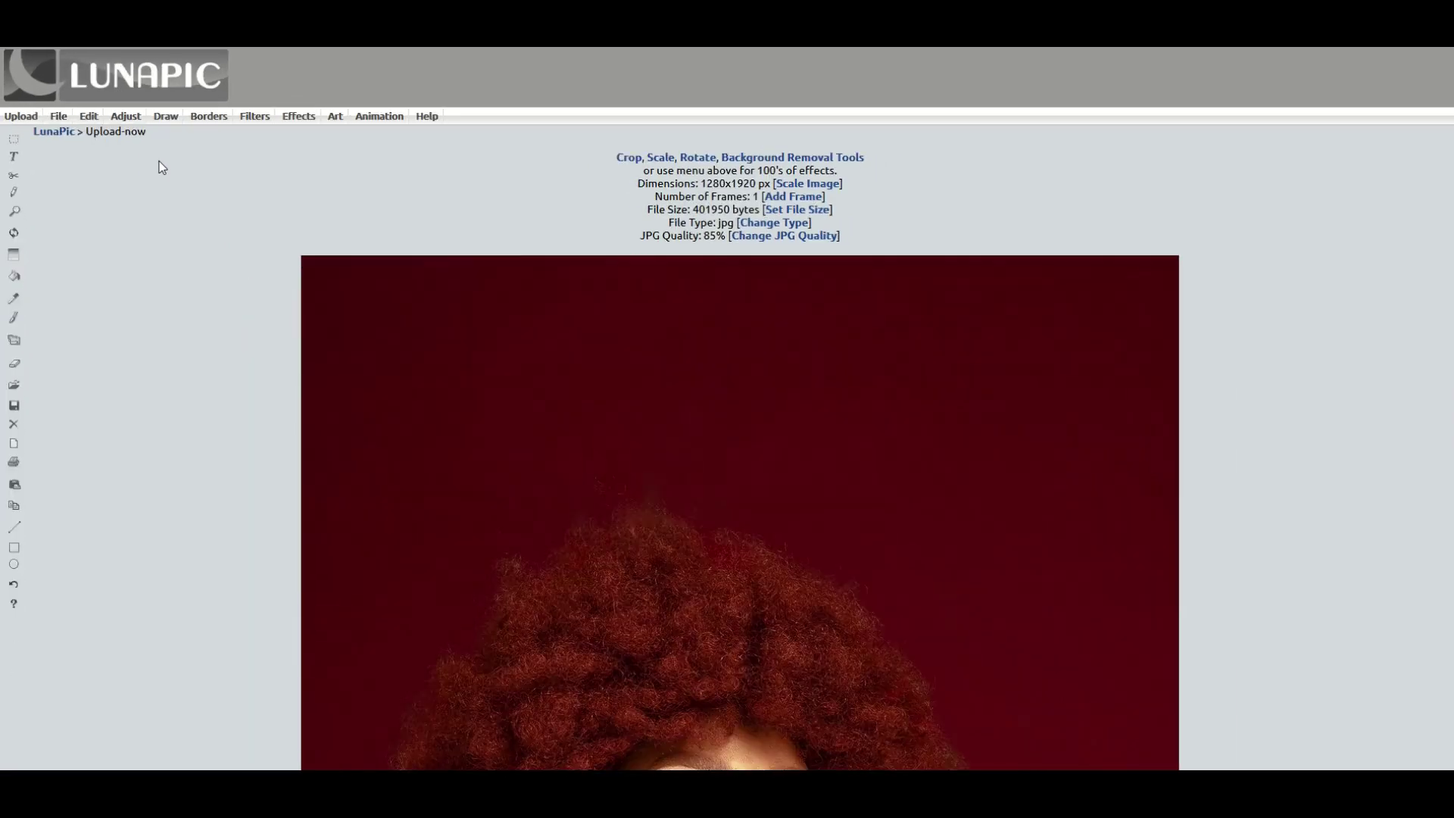
{"action": "mouse_move", "coordinate": [162, 131]}
{"action": "mouse_move", "coordinate": [250, 121]}
{"action": "mouse_move", "coordinate": [295, 127]}
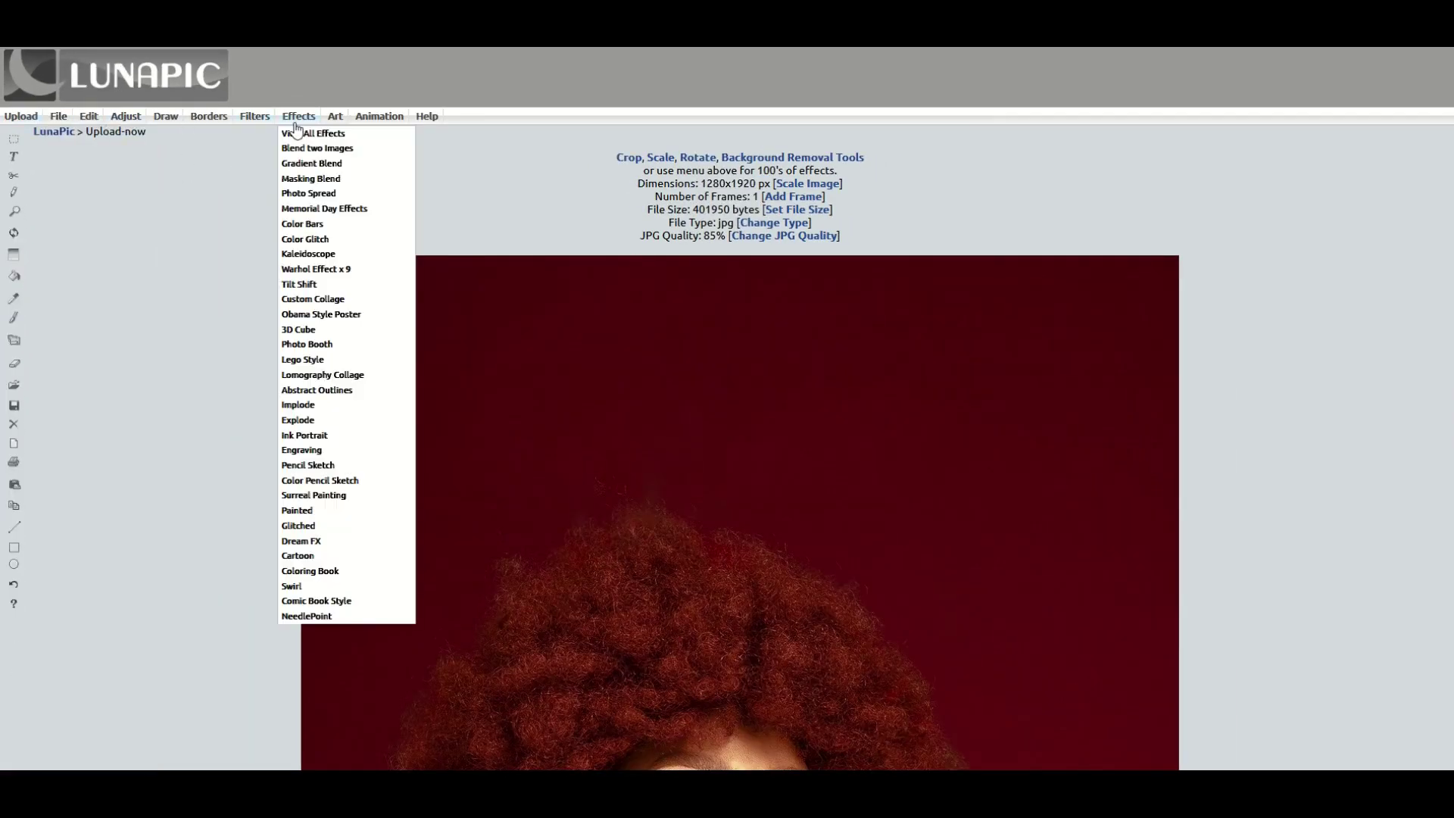
Turn the portrait into a five-sided Kaleidoscope pattern
{"action": "left_click", "coordinate": [303, 253]}
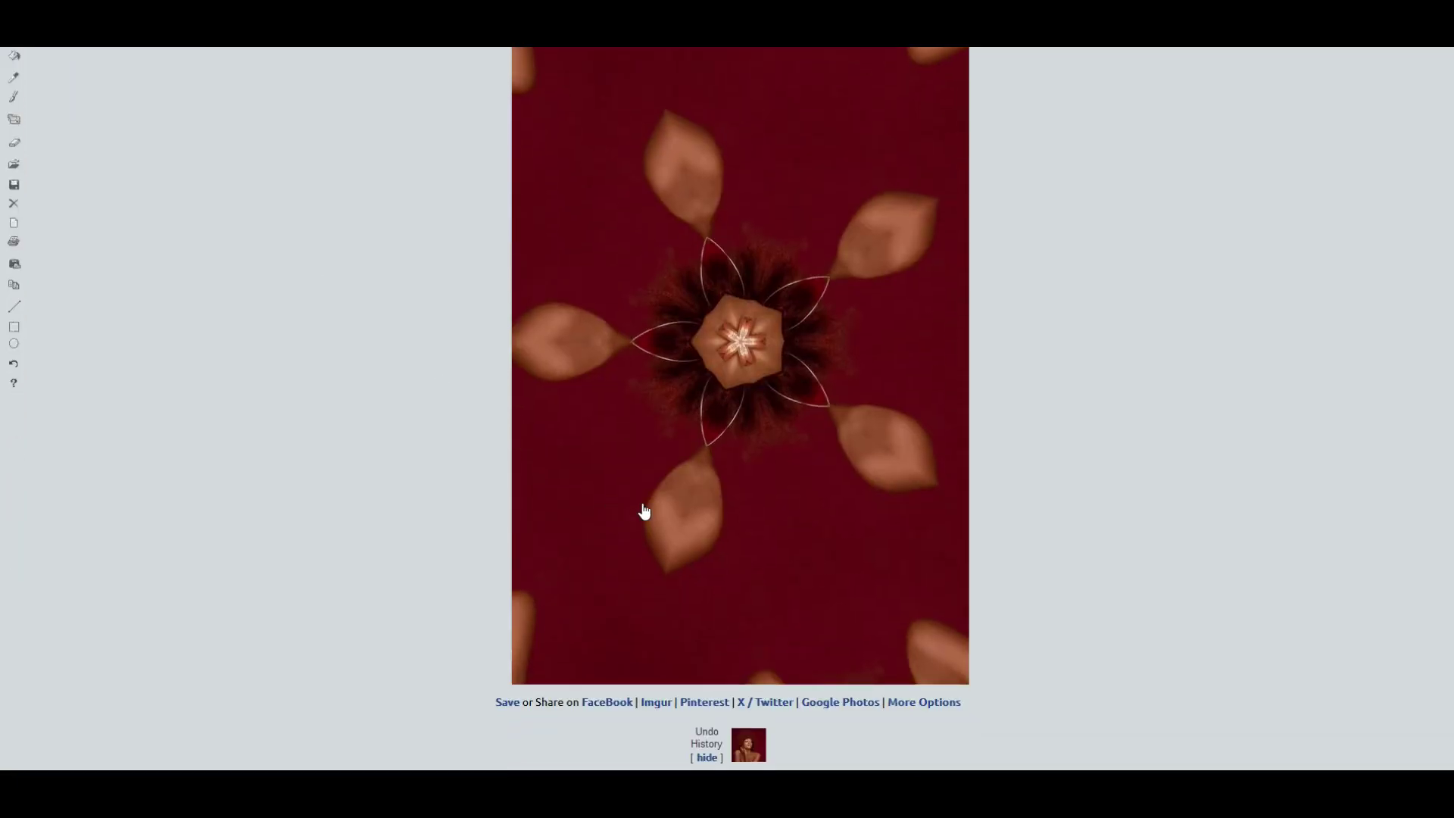
{"action": "scroll", "coordinate": [720, 577], "scroll_direction": "down", "scroll_amount": 1}
{"action": "scroll", "coordinate": [266, 273], "scroll_direction": "up", "scroll_amount": 2}
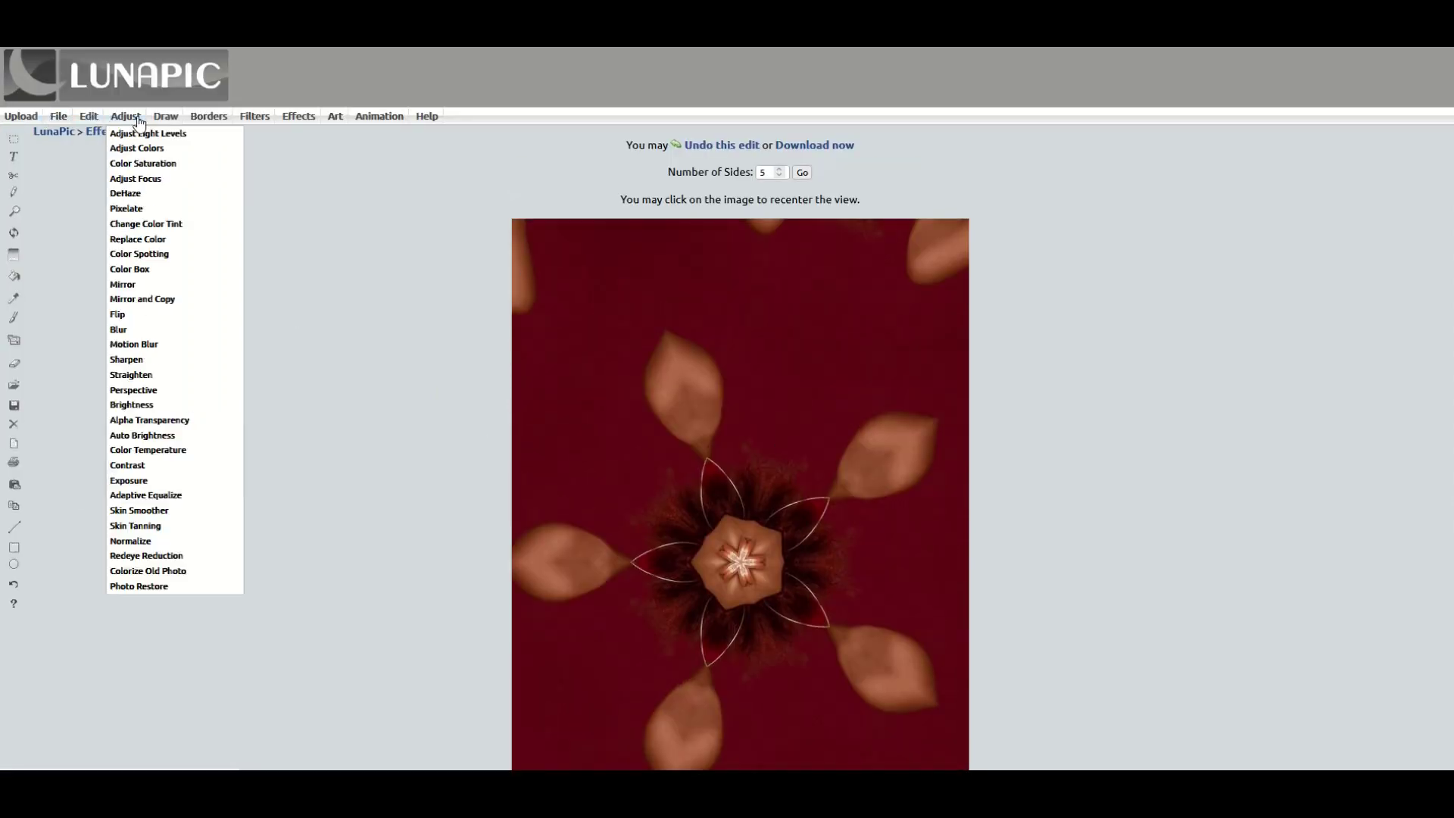
Add the black-and-white Smoke art effect to the kaleidoscope image
{"action": "mouse_move", "coordinate": [398, 123]}
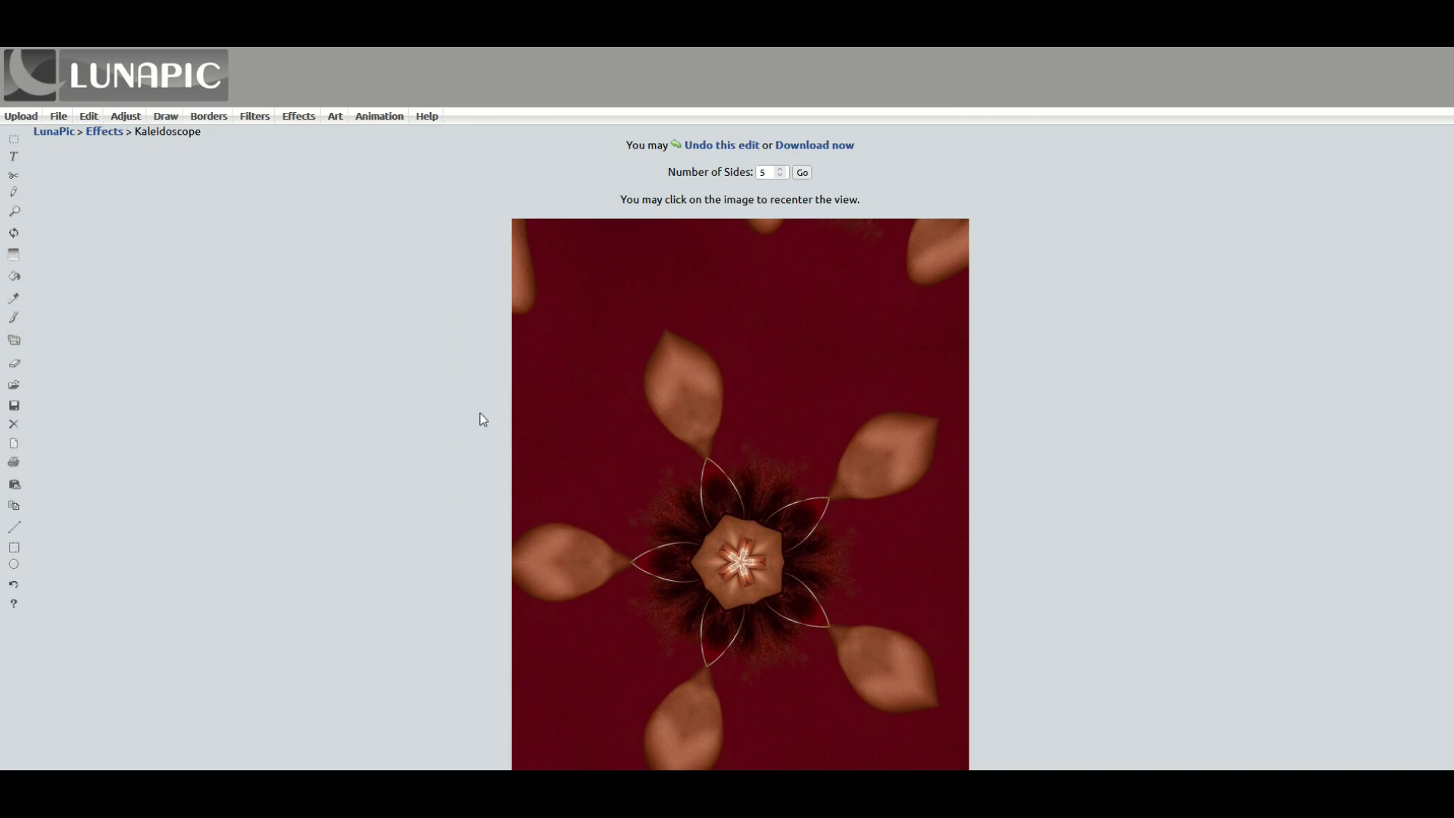
{"action": "mouse_move", "coordinate": [335, 118]}
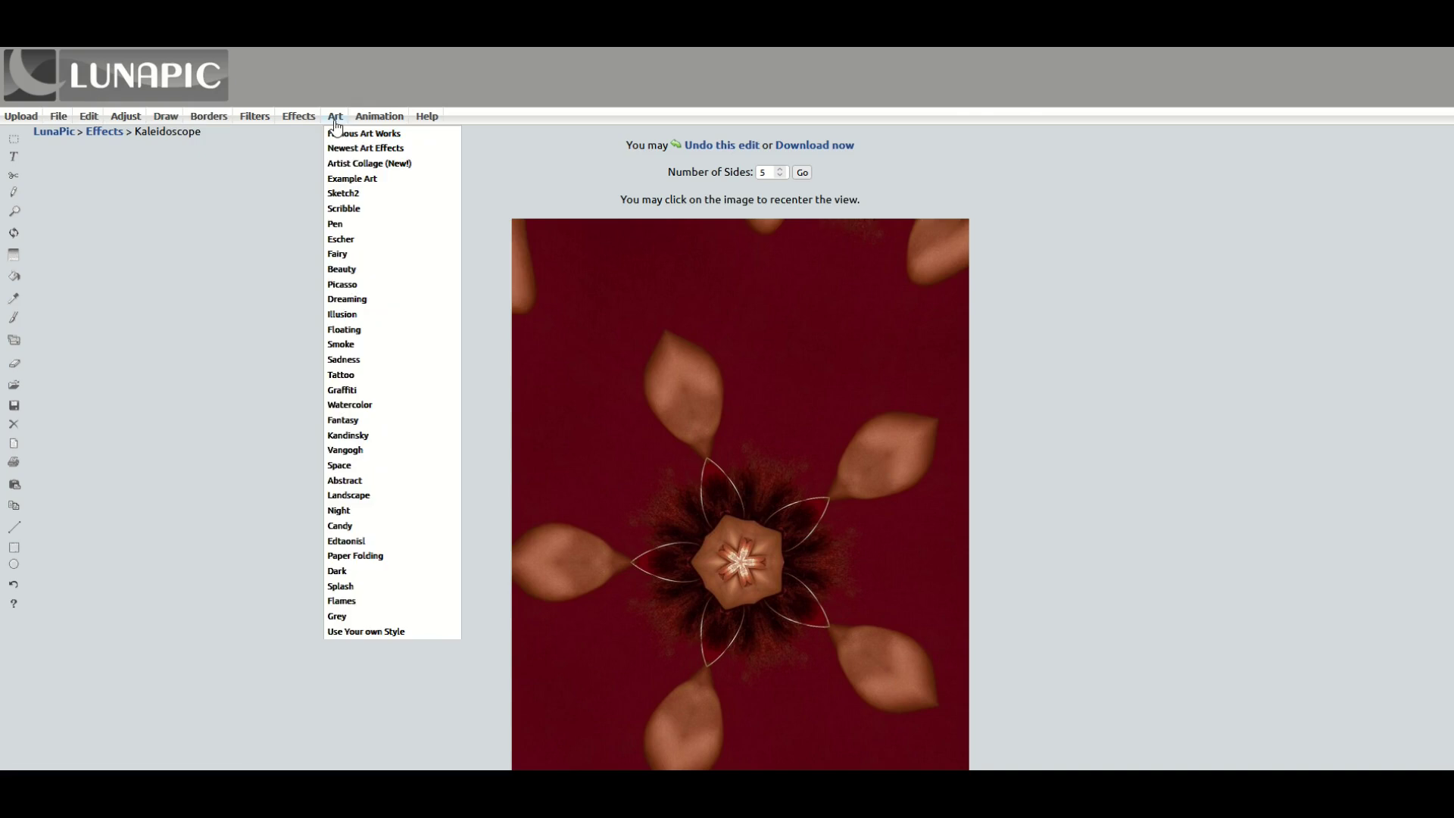
{"action": "left_click", "coordinate": [357, 346]}
{"action": "scroll", "coordinate": [481, 377], "scroll_direction": "down", "scroll_amount": 2}
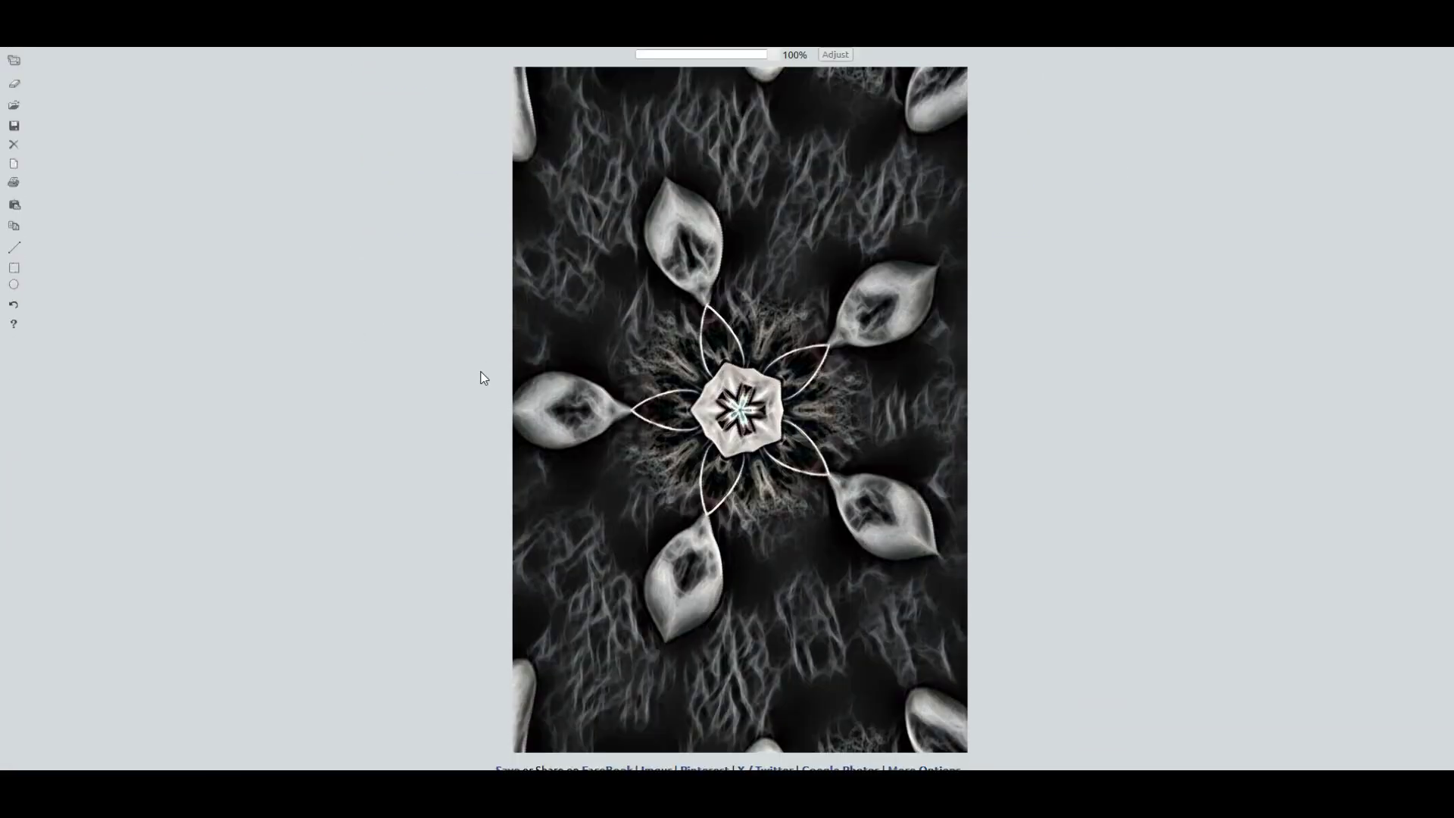
{"action": "scroll", "coordinate": [718, 477], "scroll_direction": "down", "scroll_amount": 1}
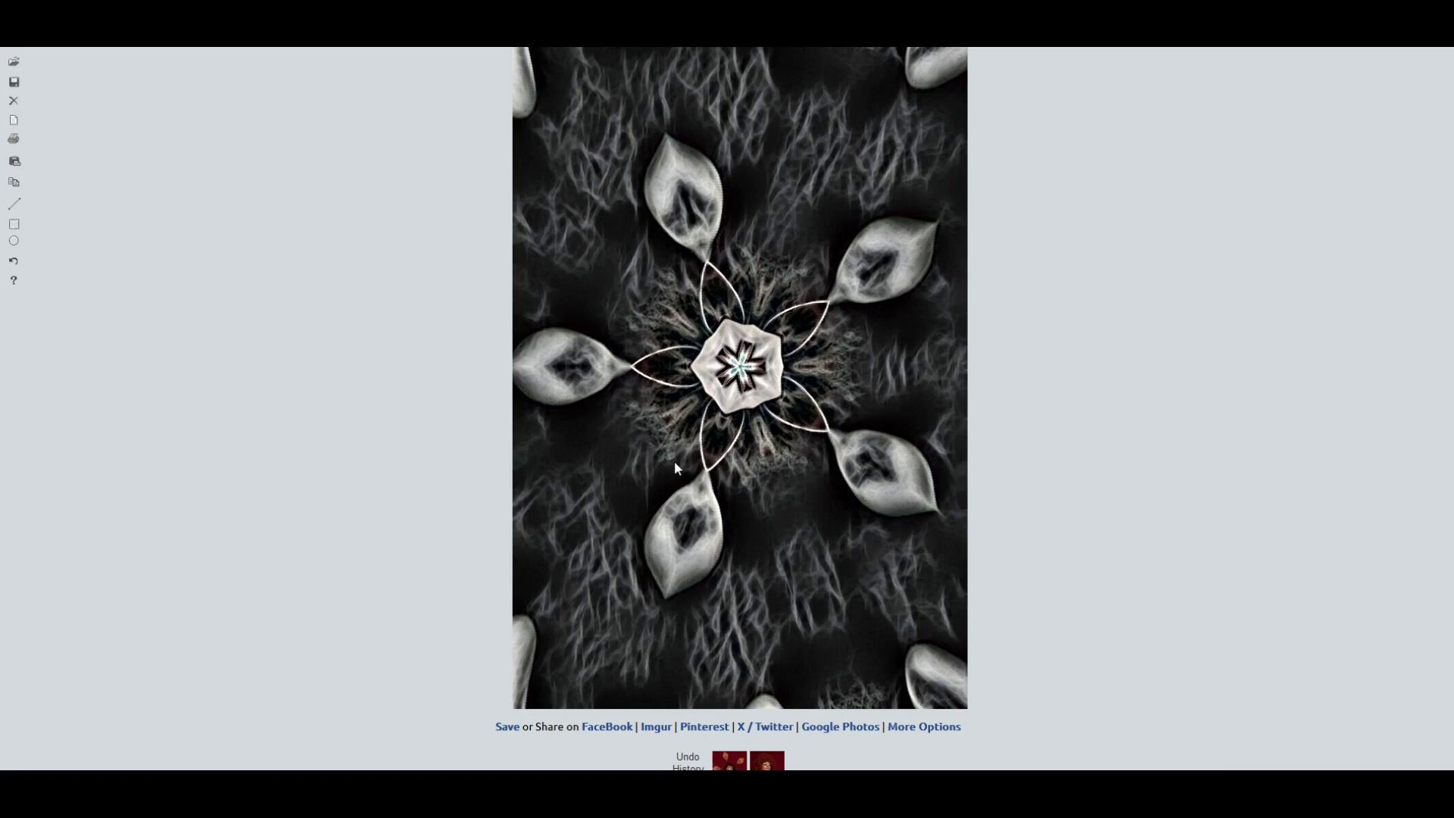
{"action": "scroll", "coordinate": [640, 548], "scroll_direction": "down", "scroll_amount": 1}
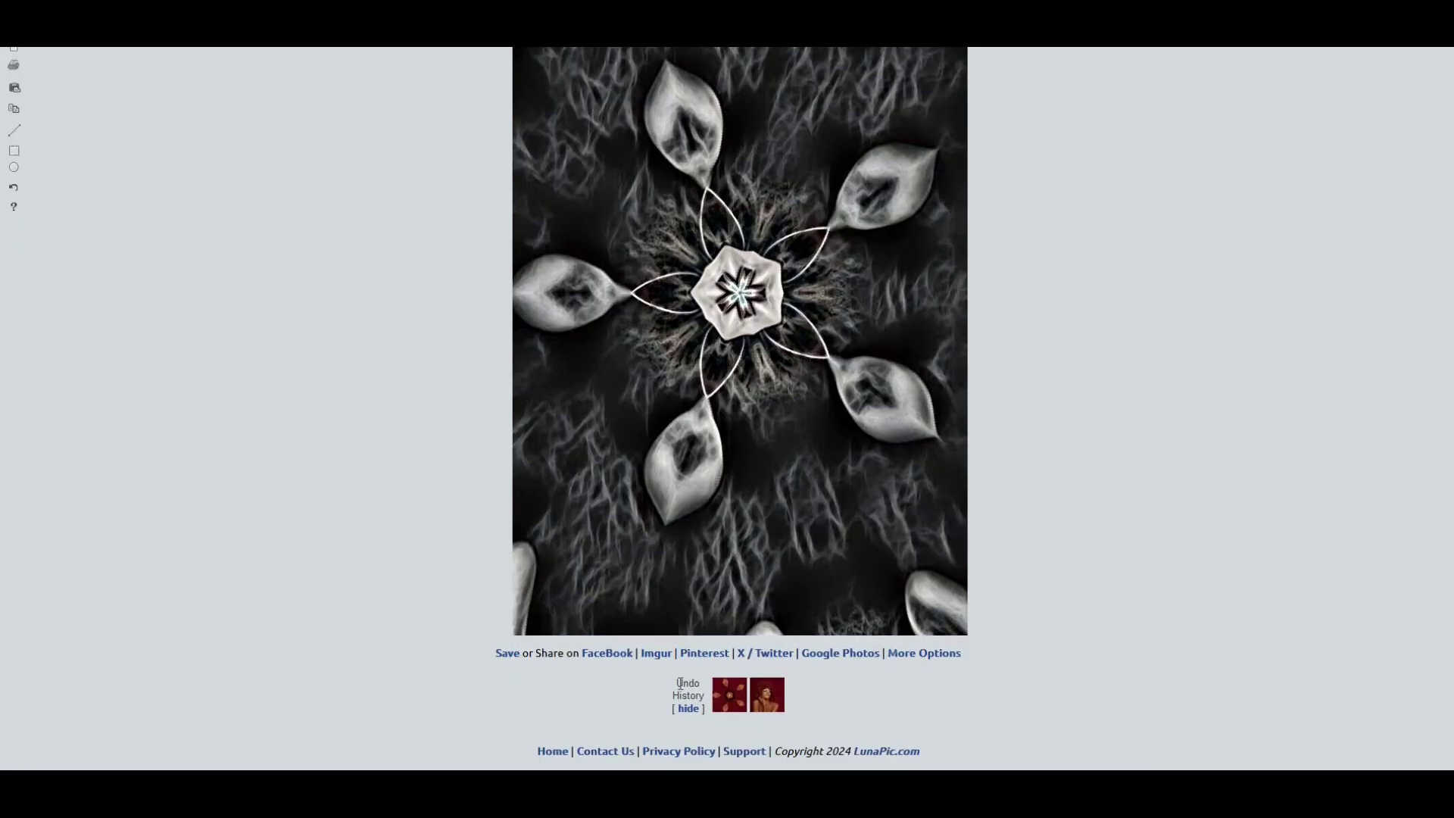
{"action": "left_click", "coordinate": [761, 700]}
{"action": "scroll", "coordinate": [756, 701], "scroll_direction": "down", "scroll_amount": 5}
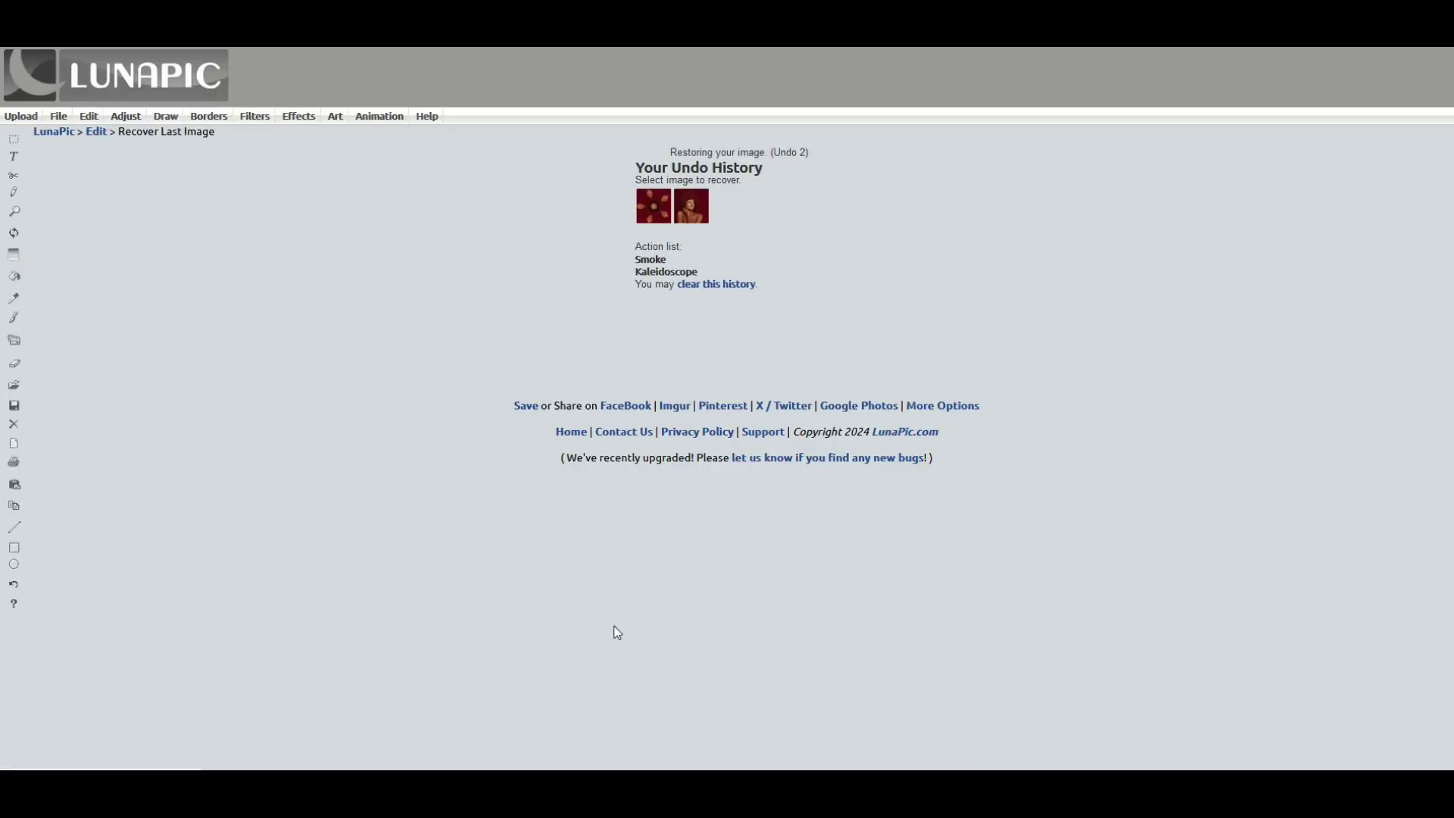
{"action": "scroll", "coordinate": [535, 564], "scroll_direction": "down", "scroll_amount": 5}
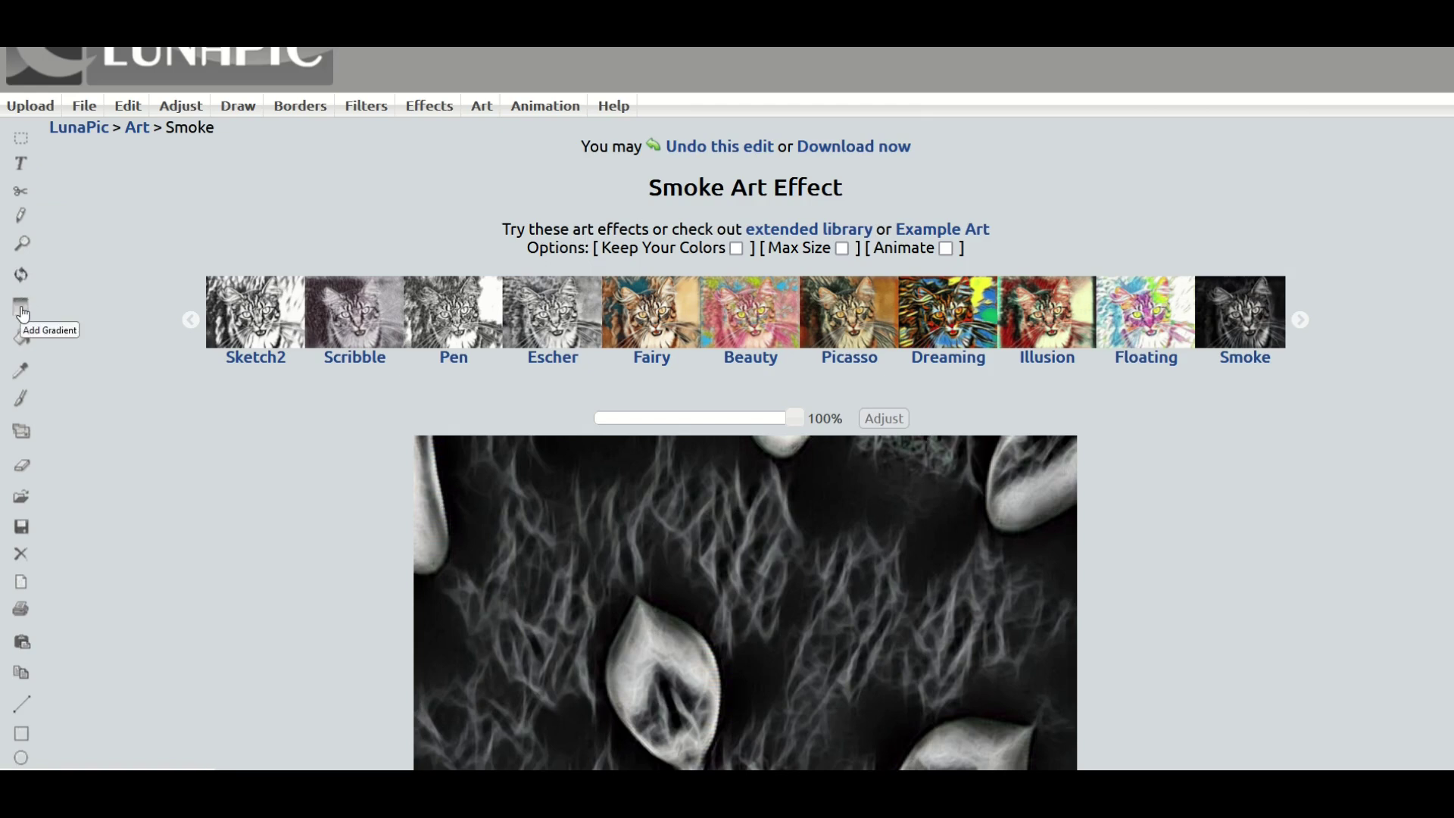
Scroll down the Smoke Art Effect page showing the smoky kaleidoscope image
{"action": "scroll", "coordinate": [171, 353], "scroll_direction": "down", "scroll_amount": 7}
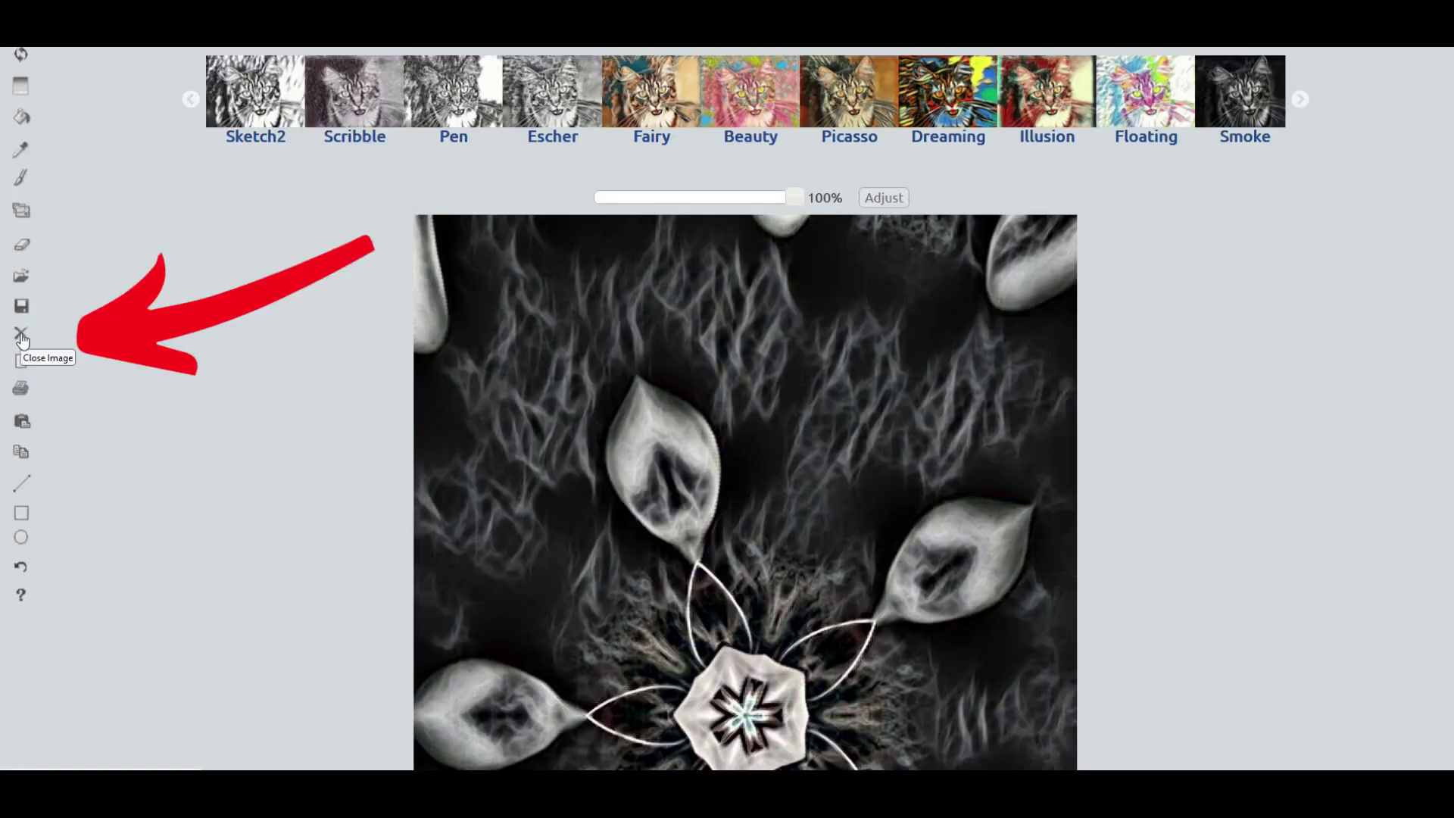
Close the flower image and confirm deleting it along with its undo history
{"action": "left_click", "coordinate": [21, 338]}
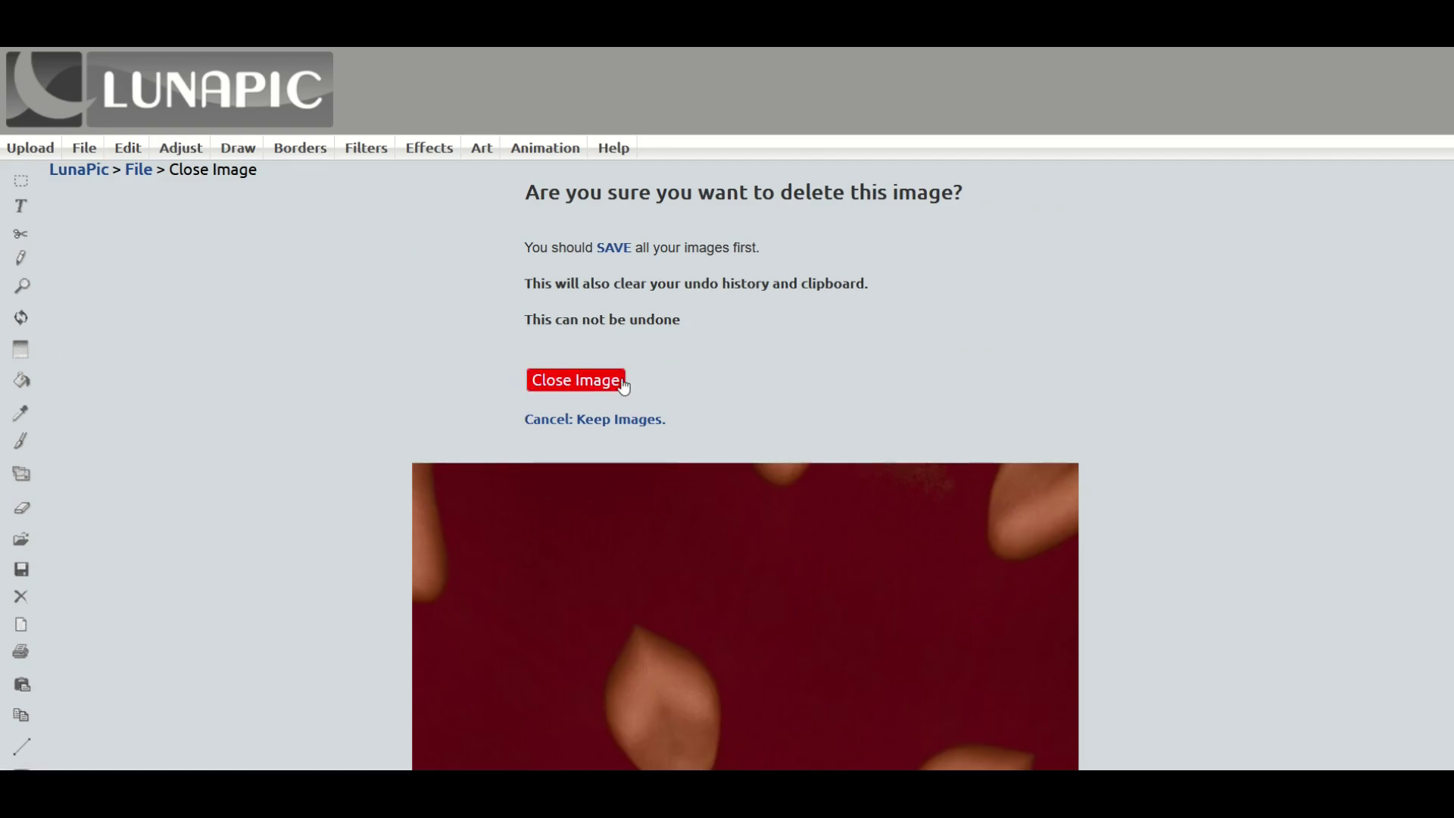
{"action": "scroll", "coordinate": [616, 385], "scroll_direction": "down", "scroll_amount": 7}
{"action": "scroll", "coordinate": [615, 389], "scroll_direction": "up", "scroll_amount": 6}
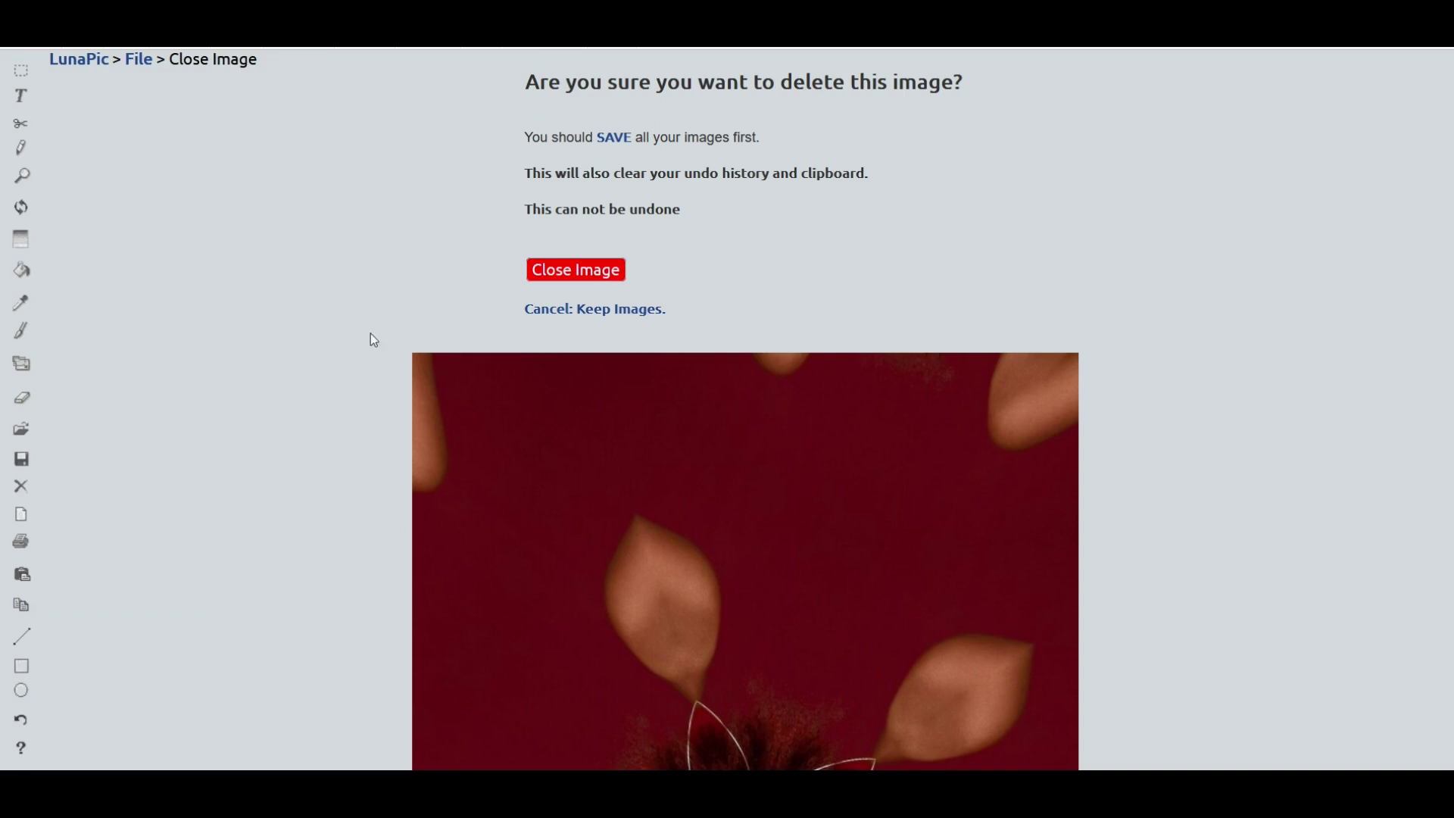
{"action": "left_click", "coordinate": [554, 277]}
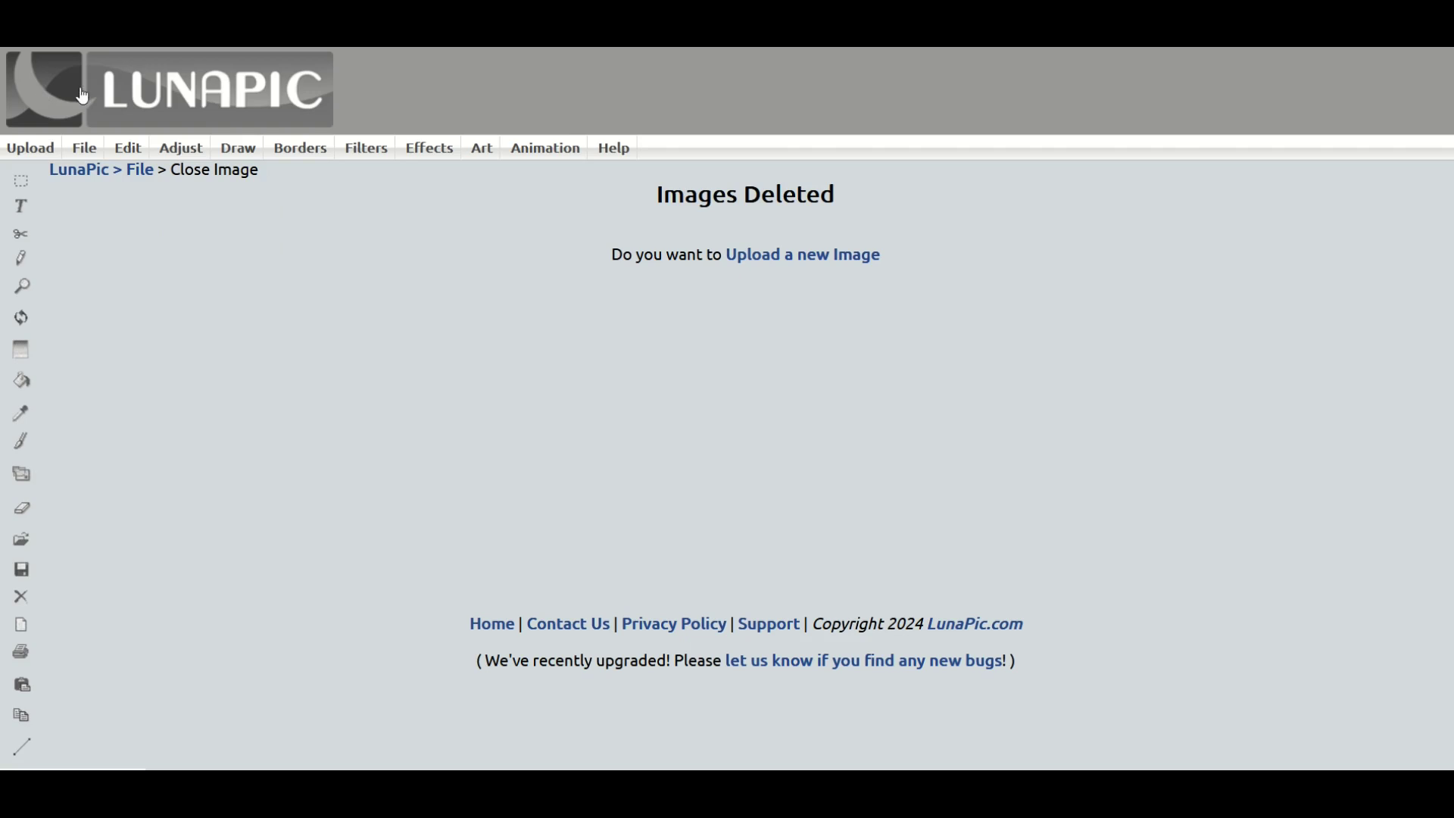
Go back to the LunaPic start page with the autumn lake sample photo
{"action": "left_click", "coordinate": [162, 104]}
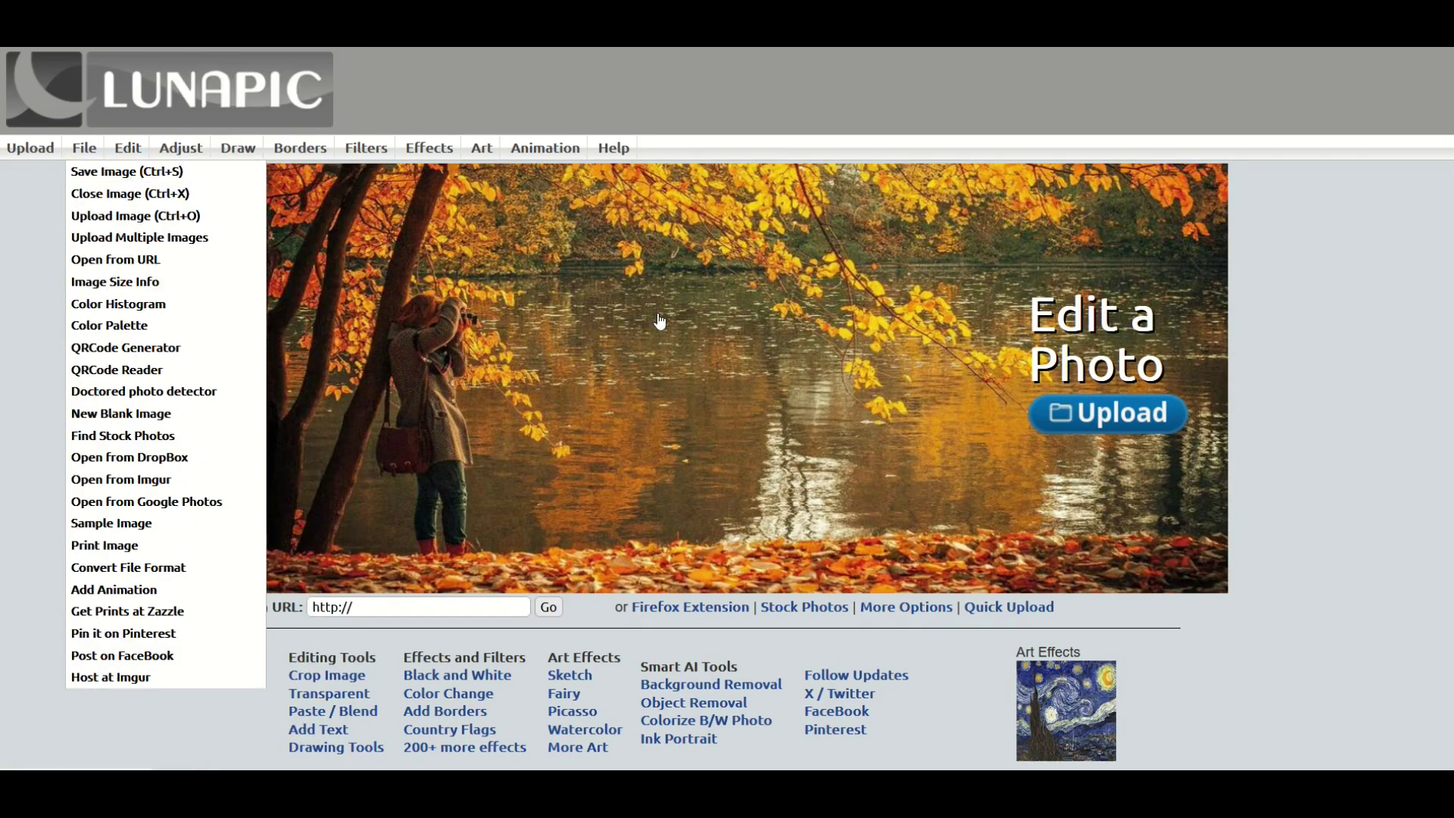
{"action": "scroll", "coordinate": [647, 447], "scroll_direction": "down", "scroll_amount": 1}
{"action": "scroll", "coordinate": [646, 445], "scroll_direction": "down", "scroll_amount": 1}
{"action": "scroll", "coordinate": [645, 438], "scroll_direction": "up", "scroll_amount": 3}
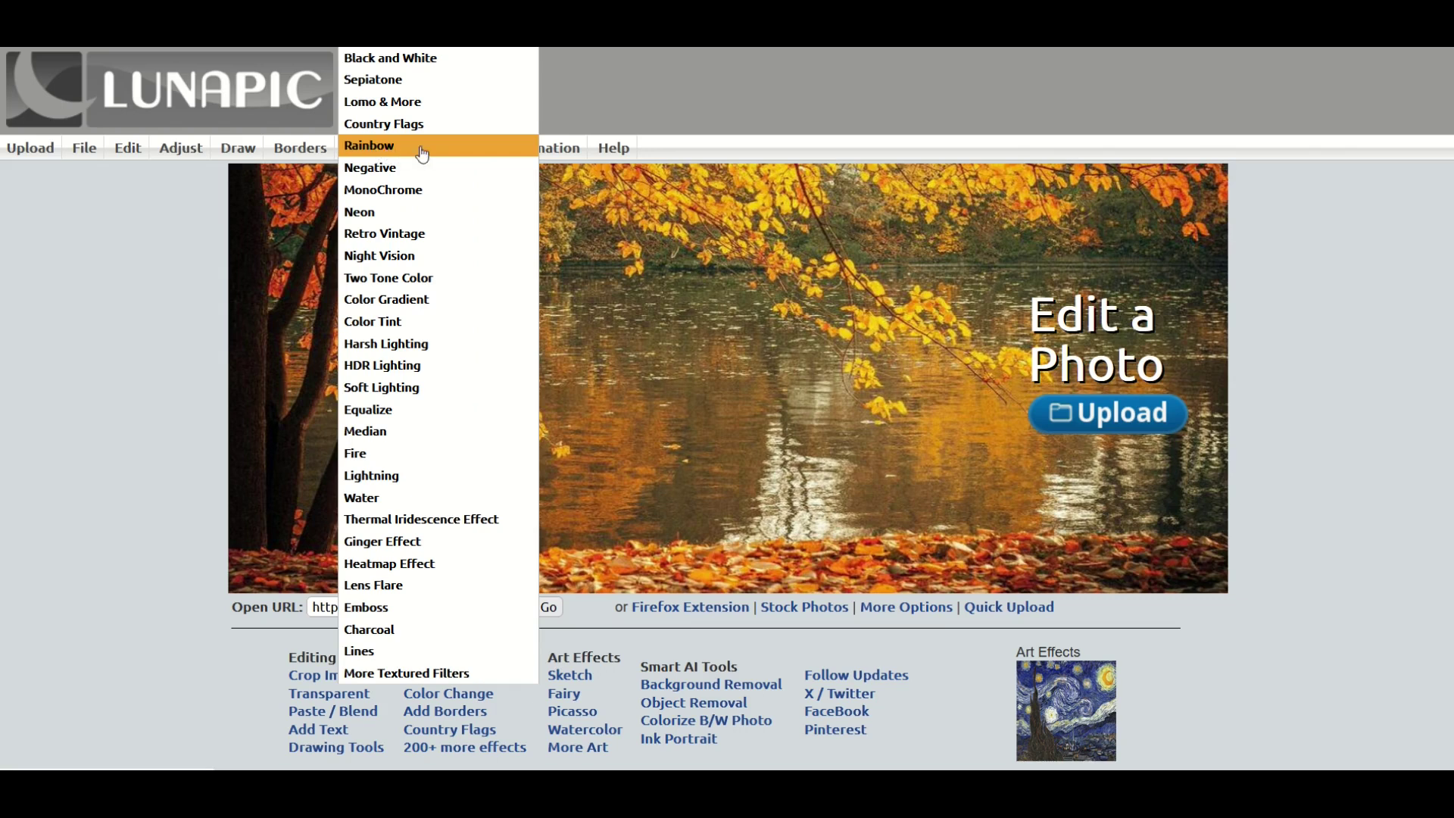
{"action": "mouse_move", "coordinate": [557, 153]}
{"action": "mouse_move", "coordinate": [443, 152]}
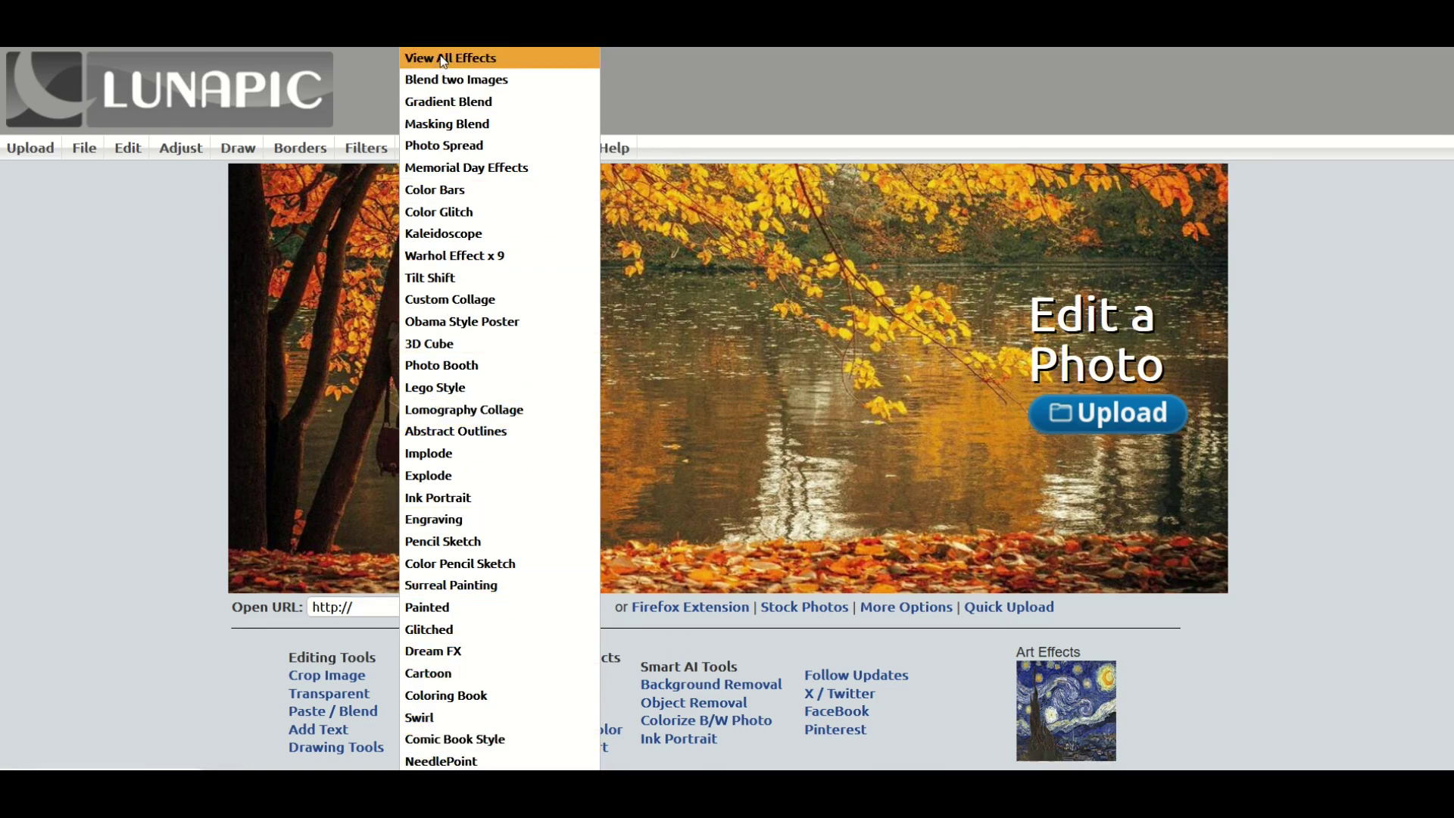
Open the Photo Spread effect from the More Effects examples gallery
{"action": "scroll", "coordinate": [957, 380], "scroll_direction": "down", "scroll_amount": 4}
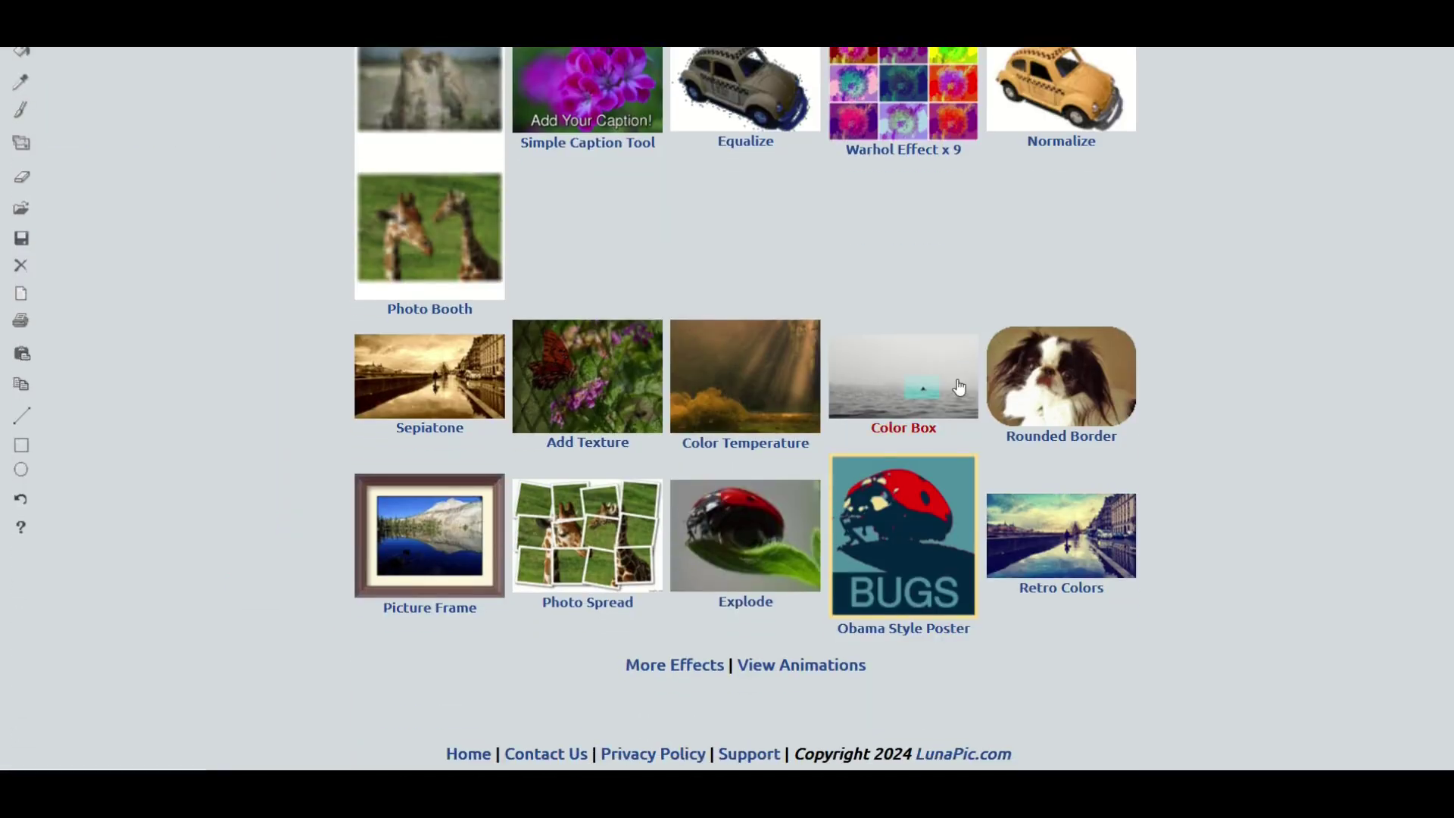
{"action": "scroll", "coordinate": [911, 407], "scroll_direction": "up", "scroll_amount": 2}
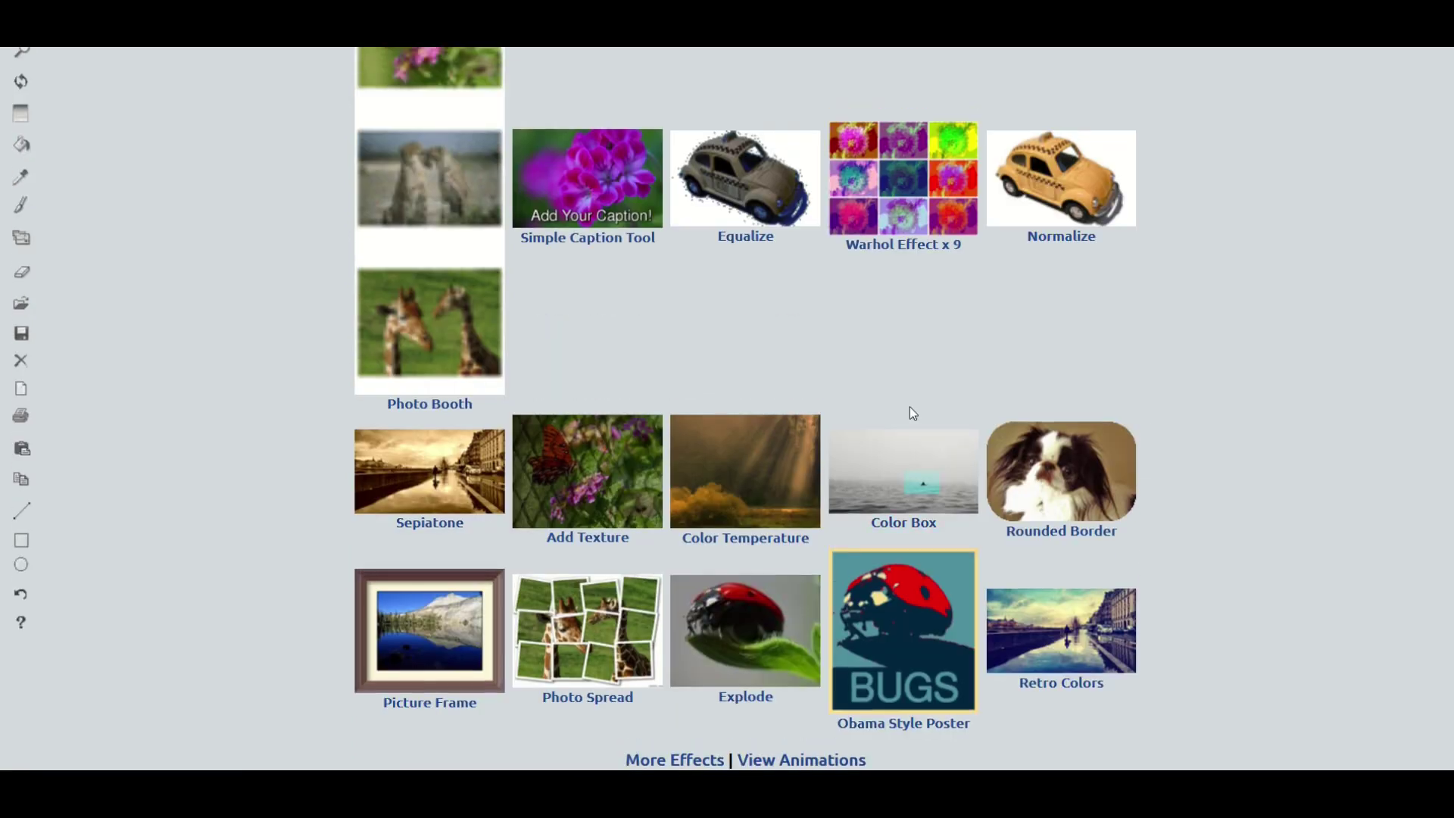
{"action": "scroll", "coordinate": [911, 407], "scroll_direction": "up", "scroll_amount": 3}
{"action": "scroll", "coordinate": [667, 315], "scroll_direction": "down", "scroll_amount": 5}
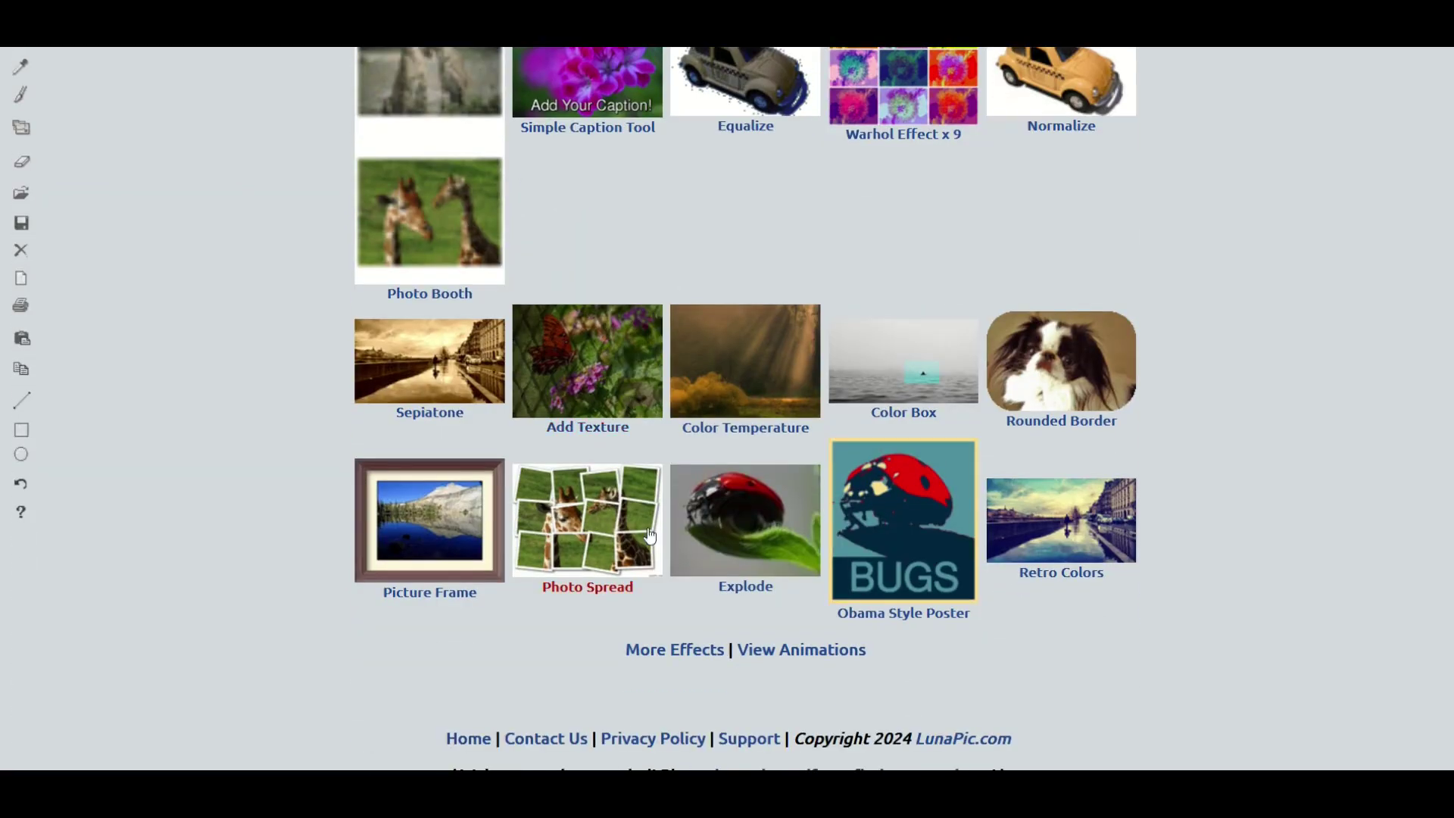
{"action": "left_click", "coordinate": [650, 650]}
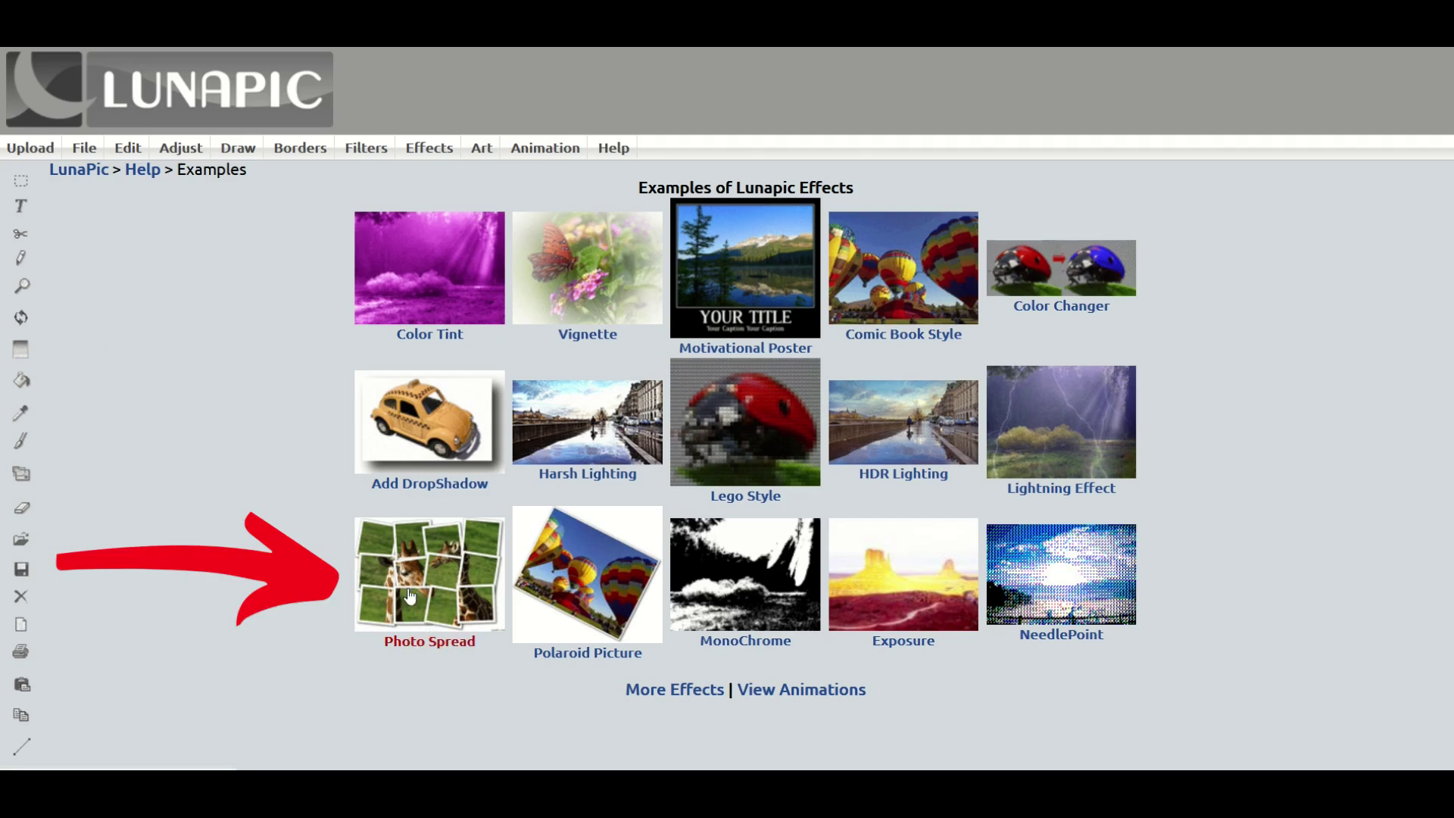
{"action": "left_click", "coordinate": [403, 646]}
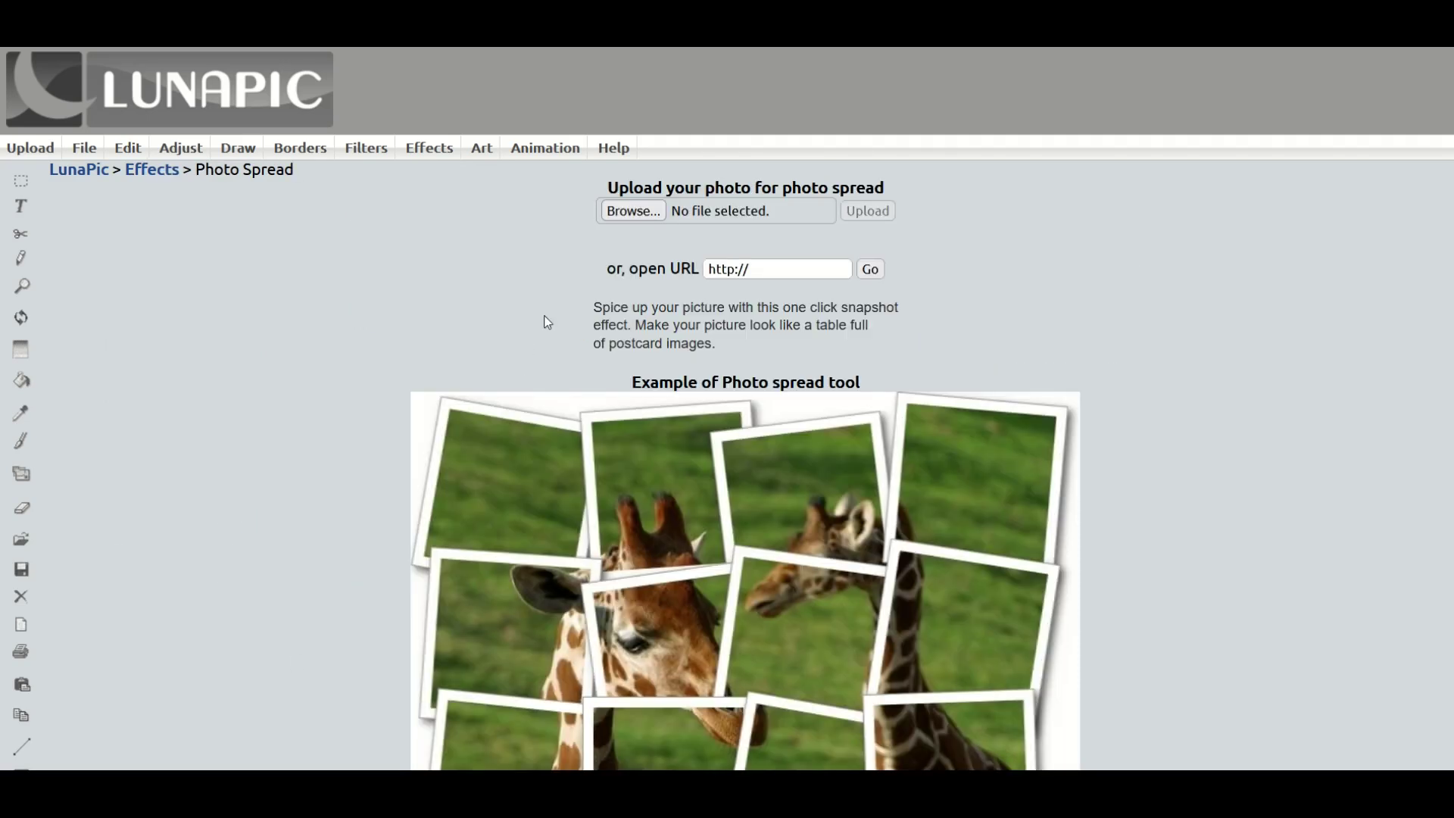
Upload the white-tailed eagle photo to apply the Photo Spread effect
{"action": "left_click", "coordinate": [628, 214]}
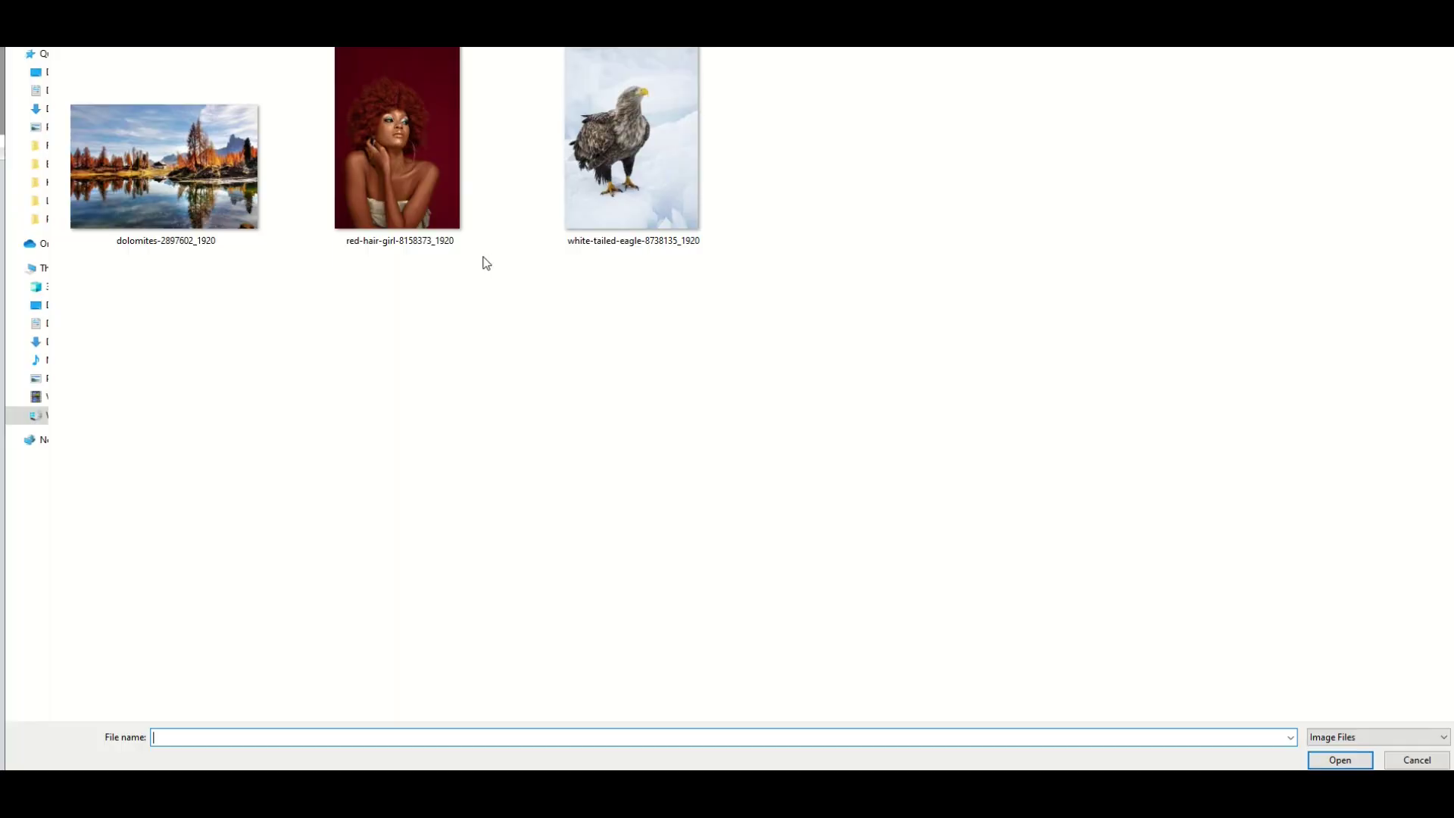
{"action": "left_click", "coordinate": [604, 151]}
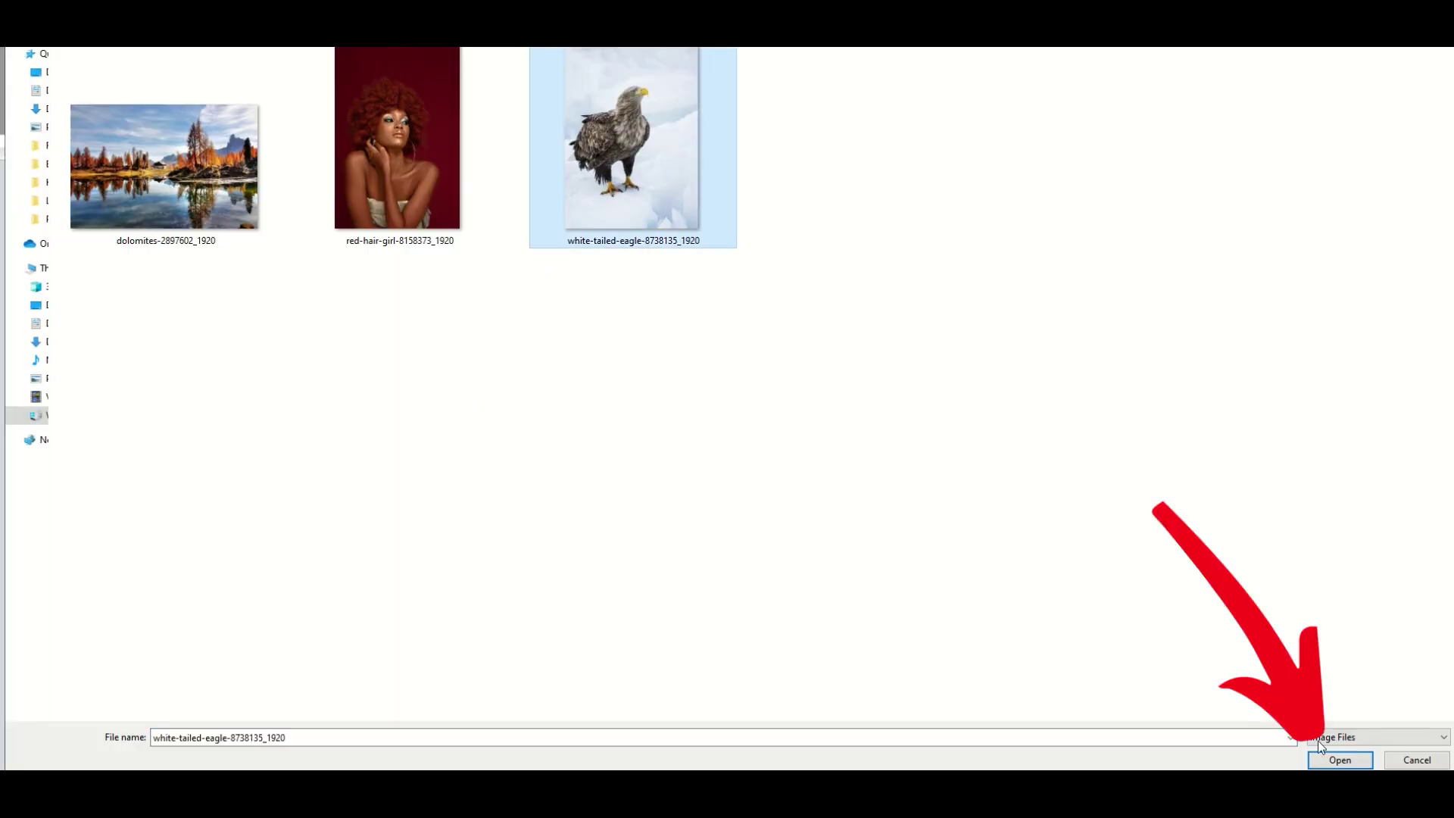
{"action": "left_click", "coordinate": [1340, 760]}
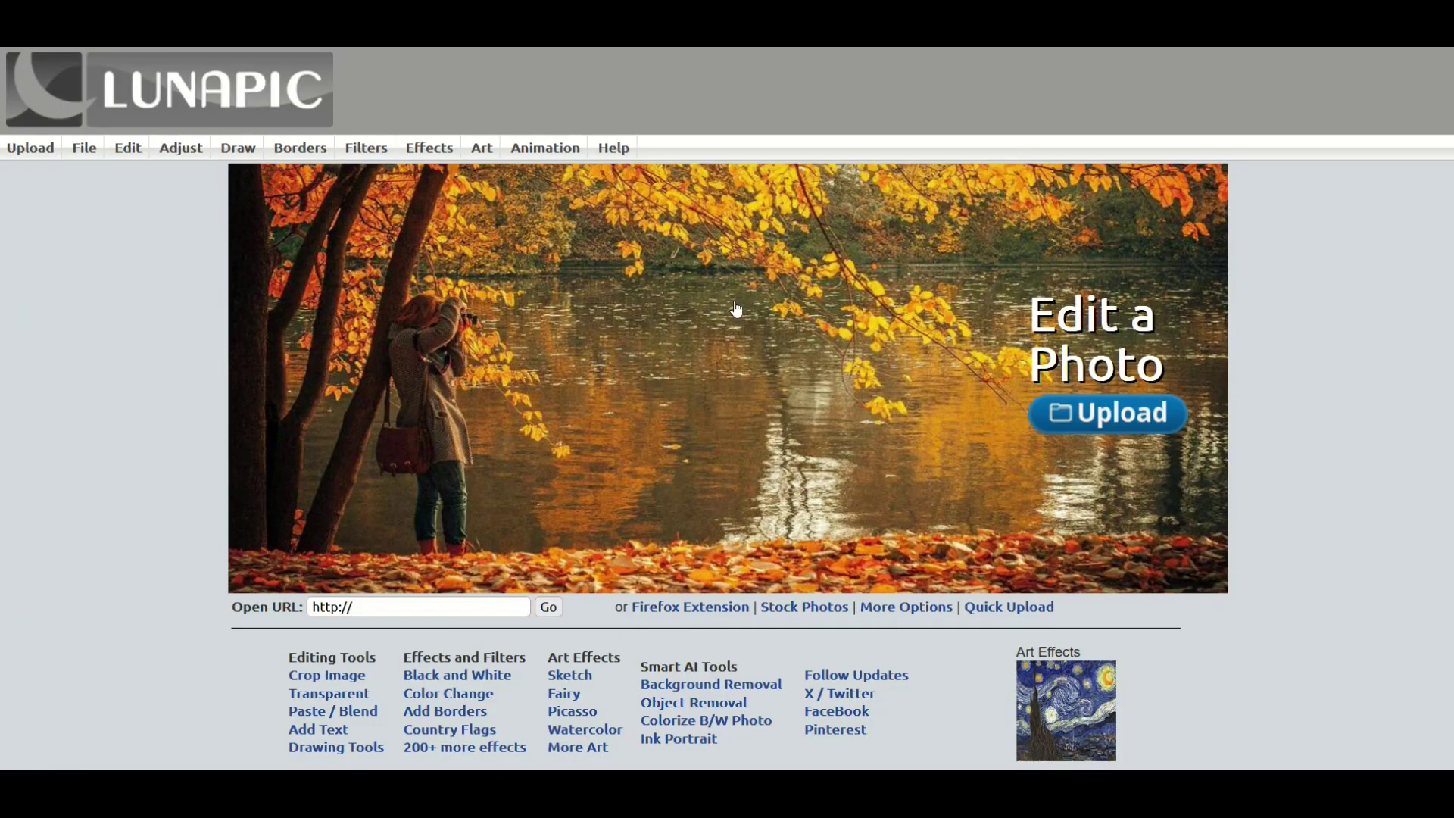
Create an Ink Portrait sketch from the uploaded red-hair-girl photo
{"action": "mouse_move", "coordinate": [429, 148]}
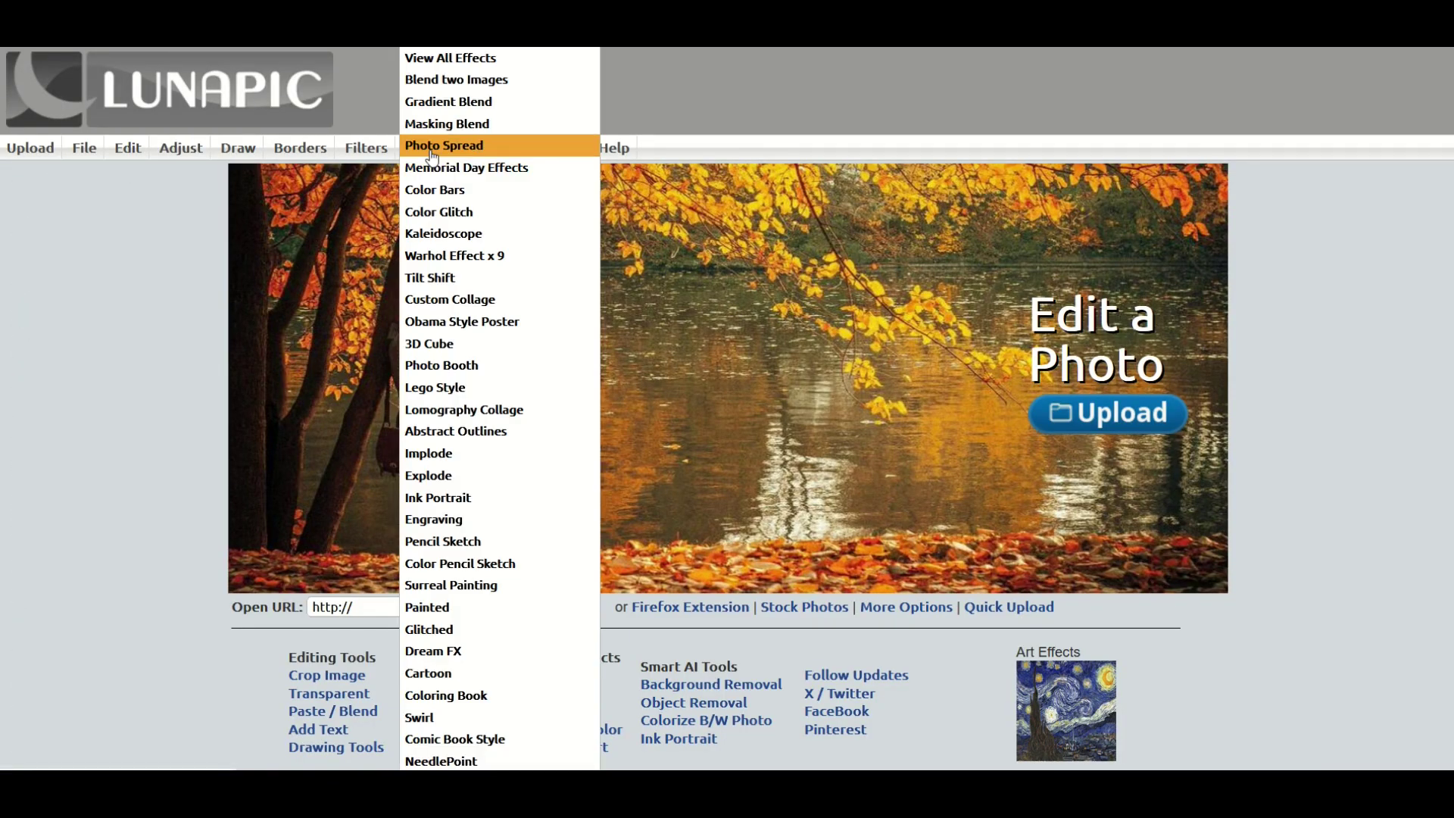
{"action": "left_click", "coordinate": [441, 497]}
{"action": "left_click", "coordinate": [628, 209]}
{"action": "left_click", "coordinate": [379, 190]}
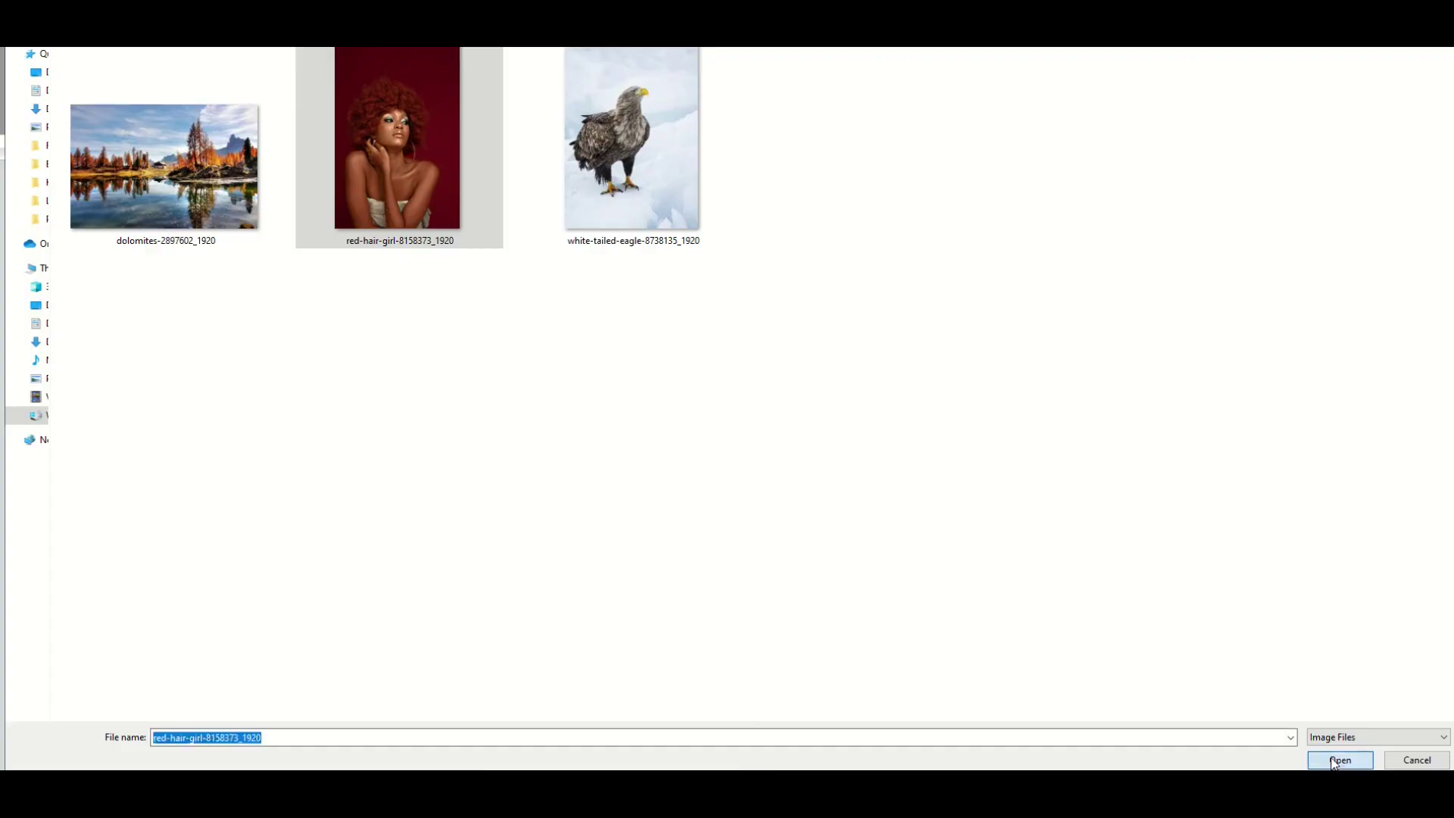
{"action": "left_click", "coordinate": [1316, 754]}
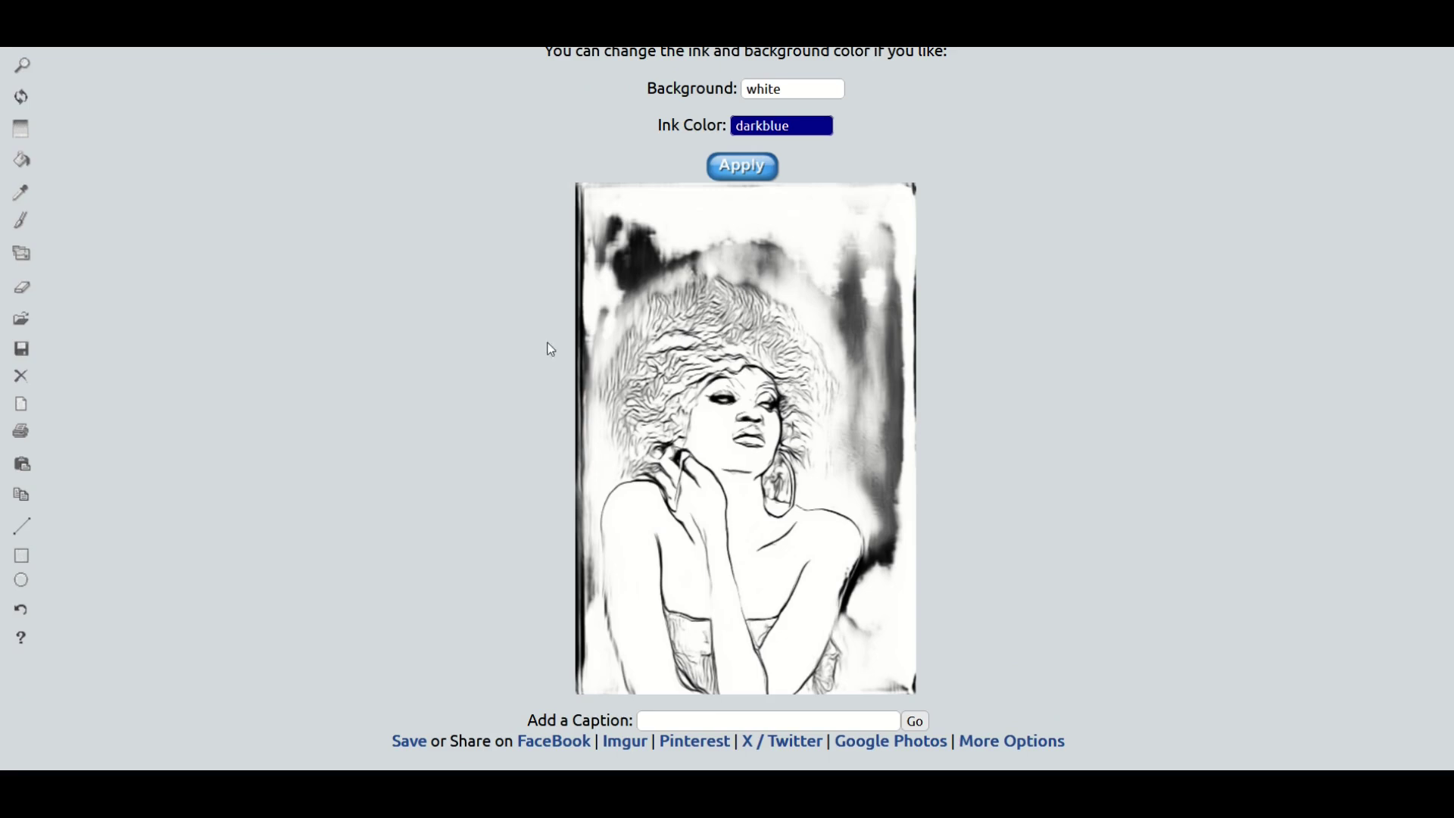
Save the ink portrait sketch to the computer as a PNG file
{"action": "right_click", "coordinate": [708, 429]}
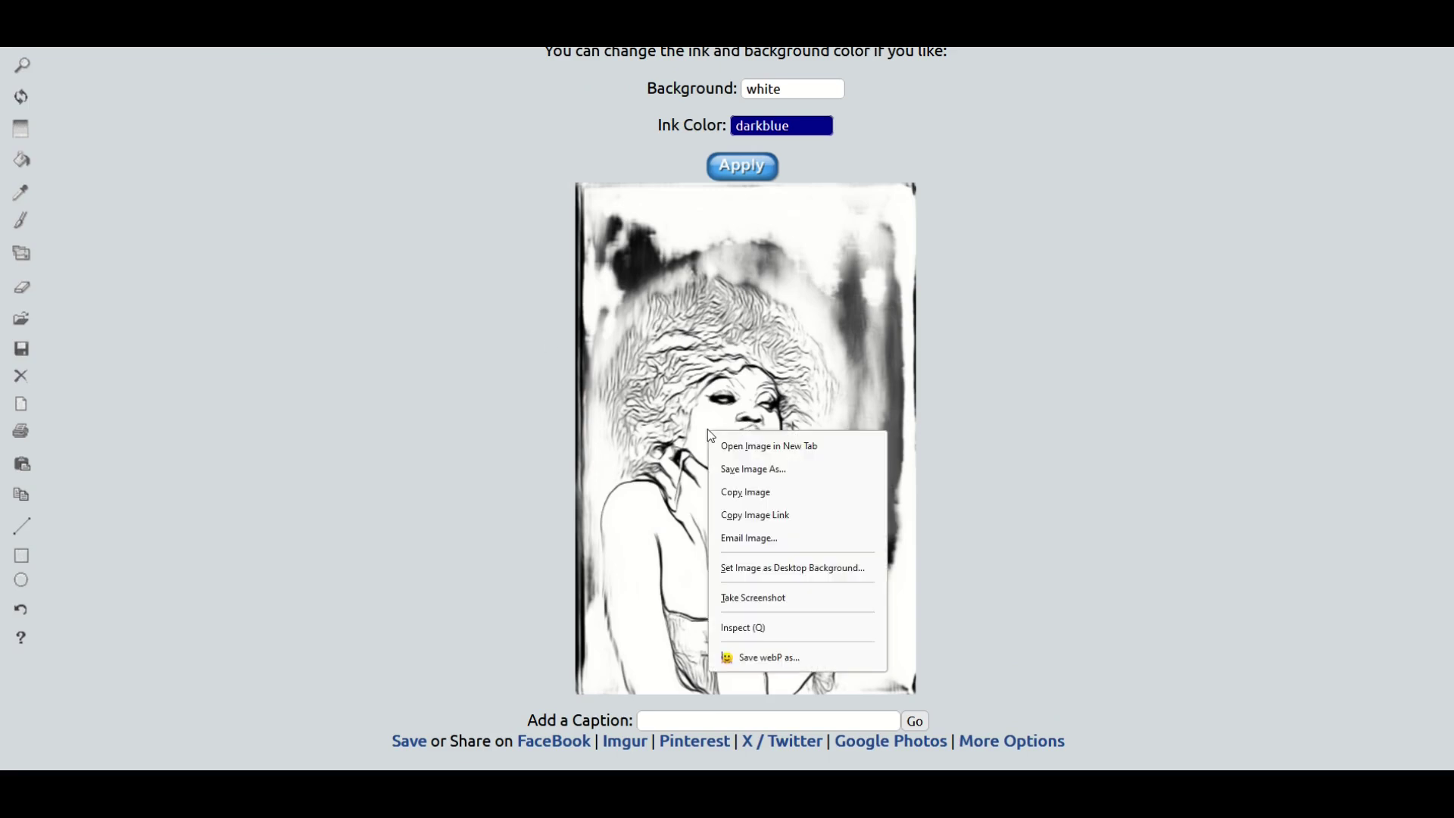
{"action": "left_click", "coordinate": [734, 469]}
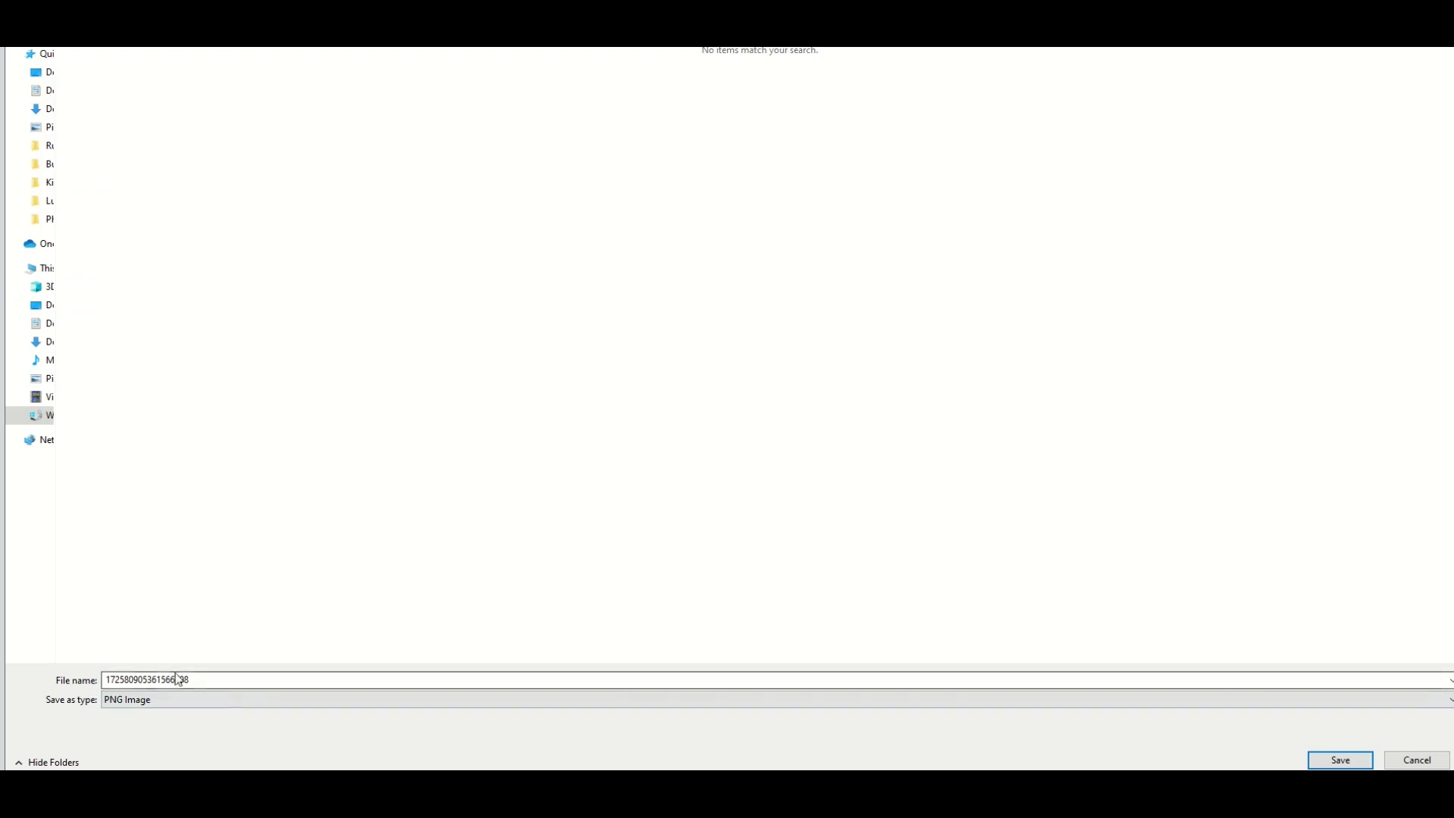
{"action": "left_click_drag", "start_coordinate": [193, 679], "coordinate": [87, 682]}
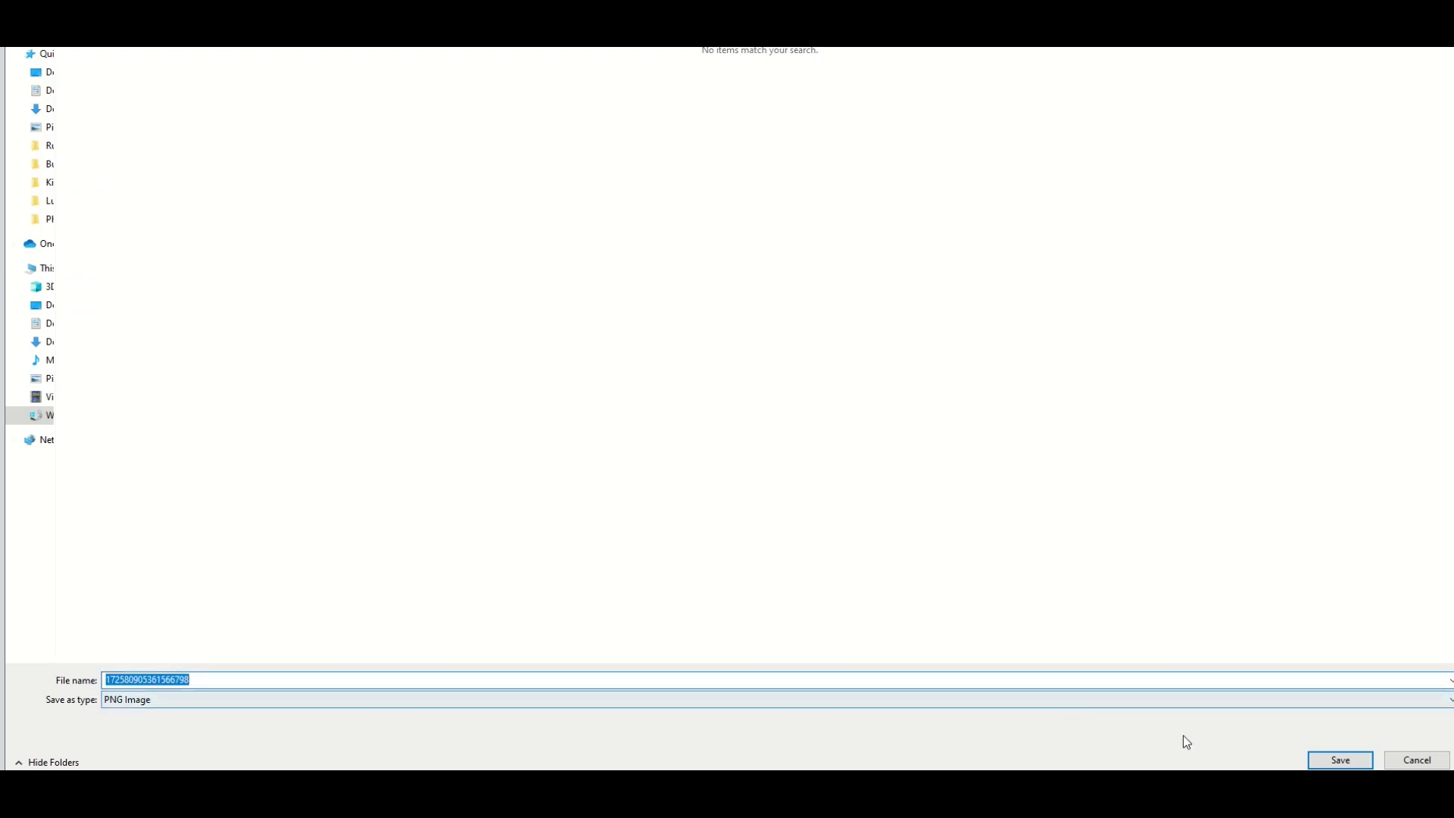
{"action": "left_click", "coordinate": [1340, 760]}
{"action": "scroll", "coordinate": [1058, 528], "scroll_direction": "down", "scroll_amount": 2}
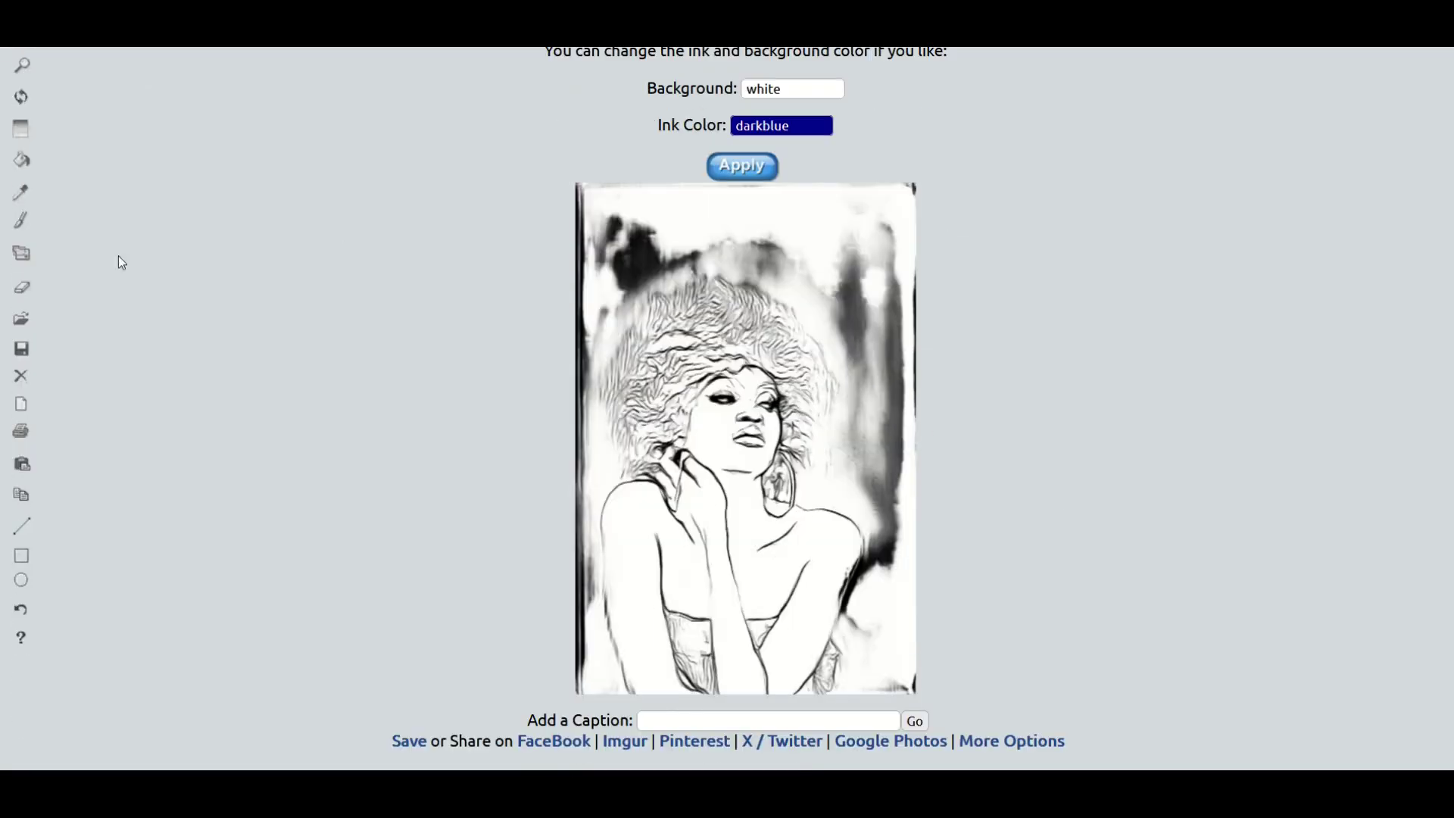
Show LunaPic's Save Image options listing PNG, GIF, JPG, BMP and movie formats
{"action": "left_click", "coordinate": [22, 352]}
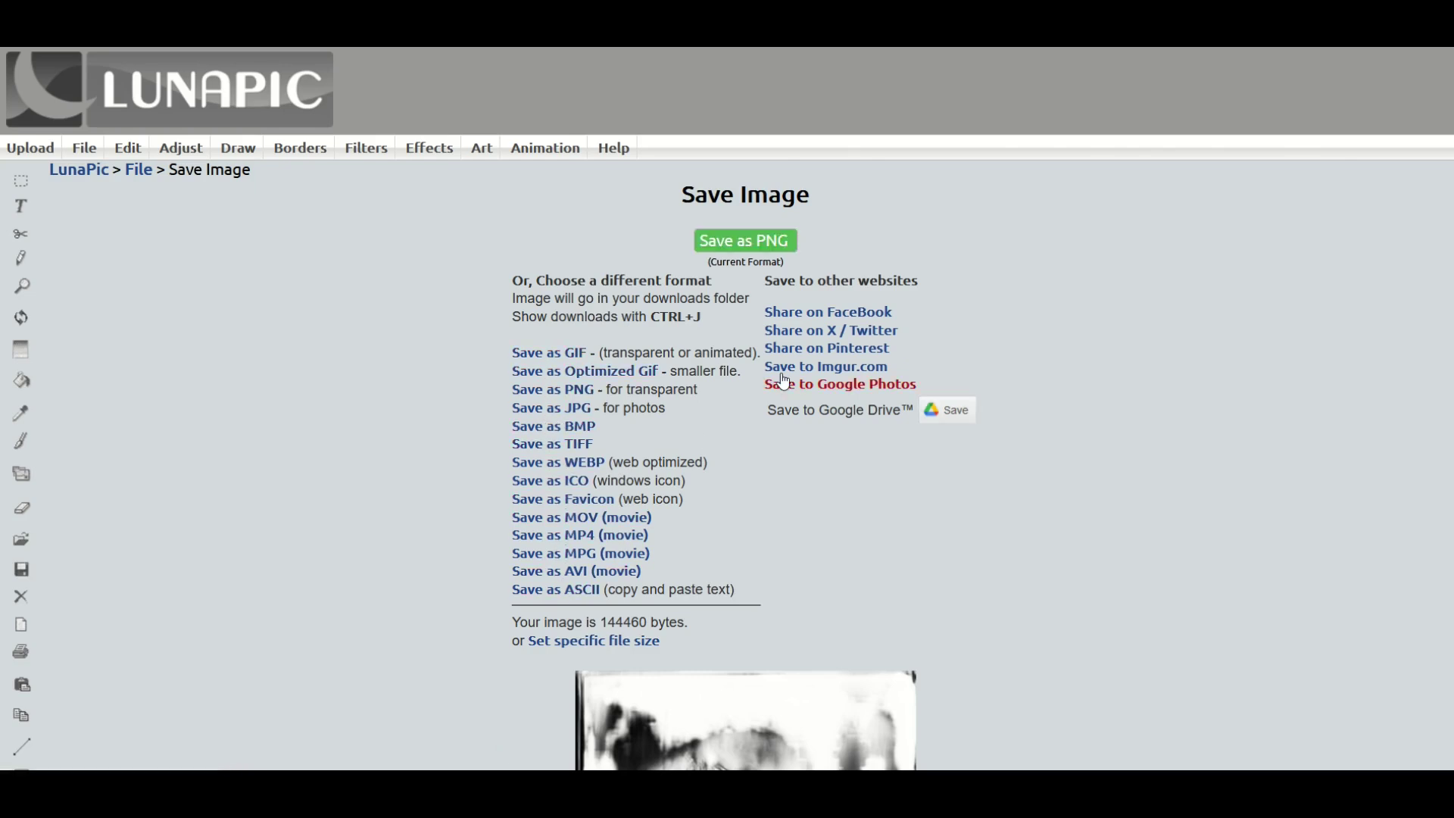
{"action": "scroll", "coordinate": [557, 447], "scroll_direction": "down", "scroll_amount": 3}
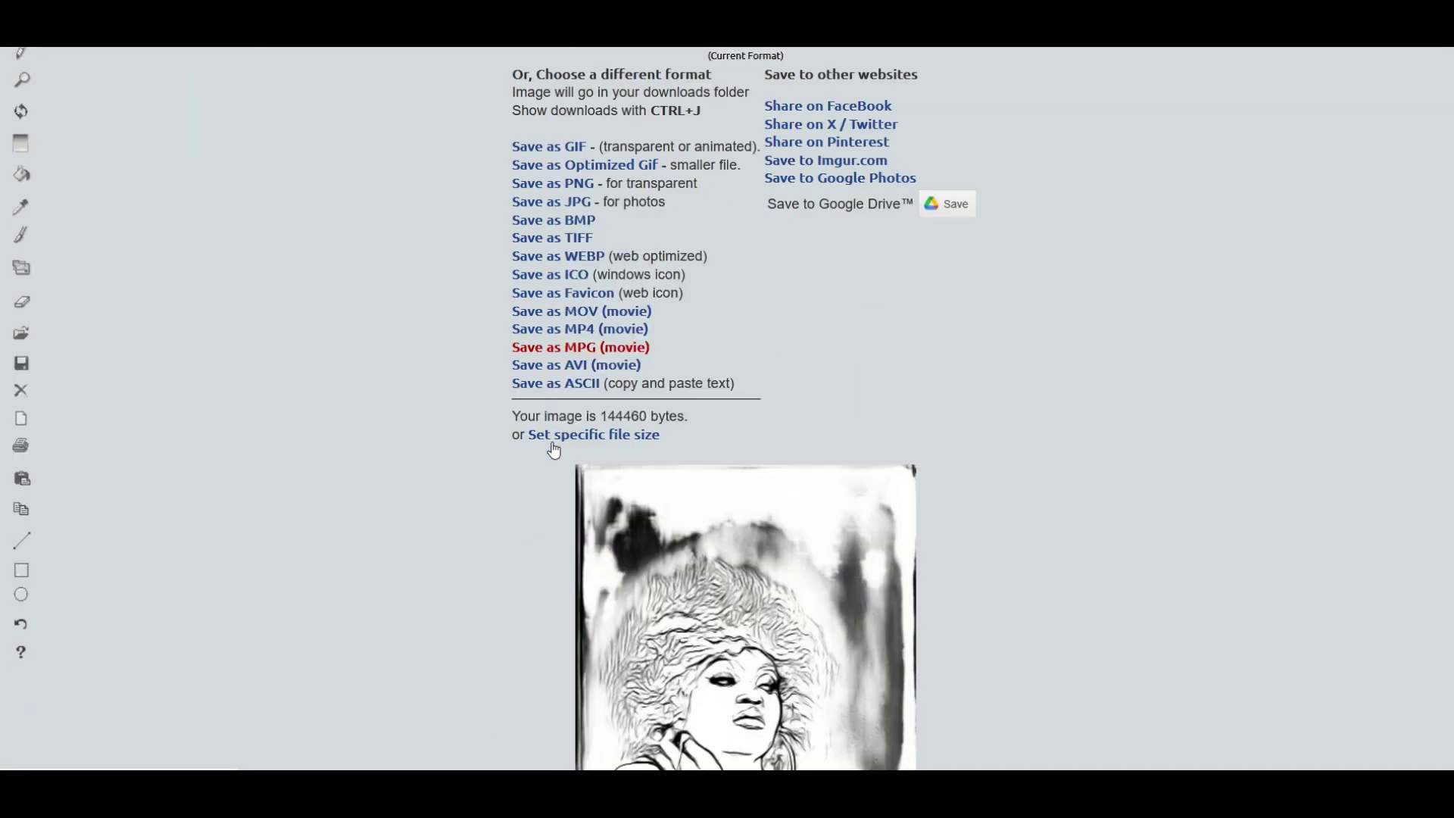
{"action": "scroll", "coordinate": [571, 489], "scroll_direction": "down", "scroll_amount": 5}
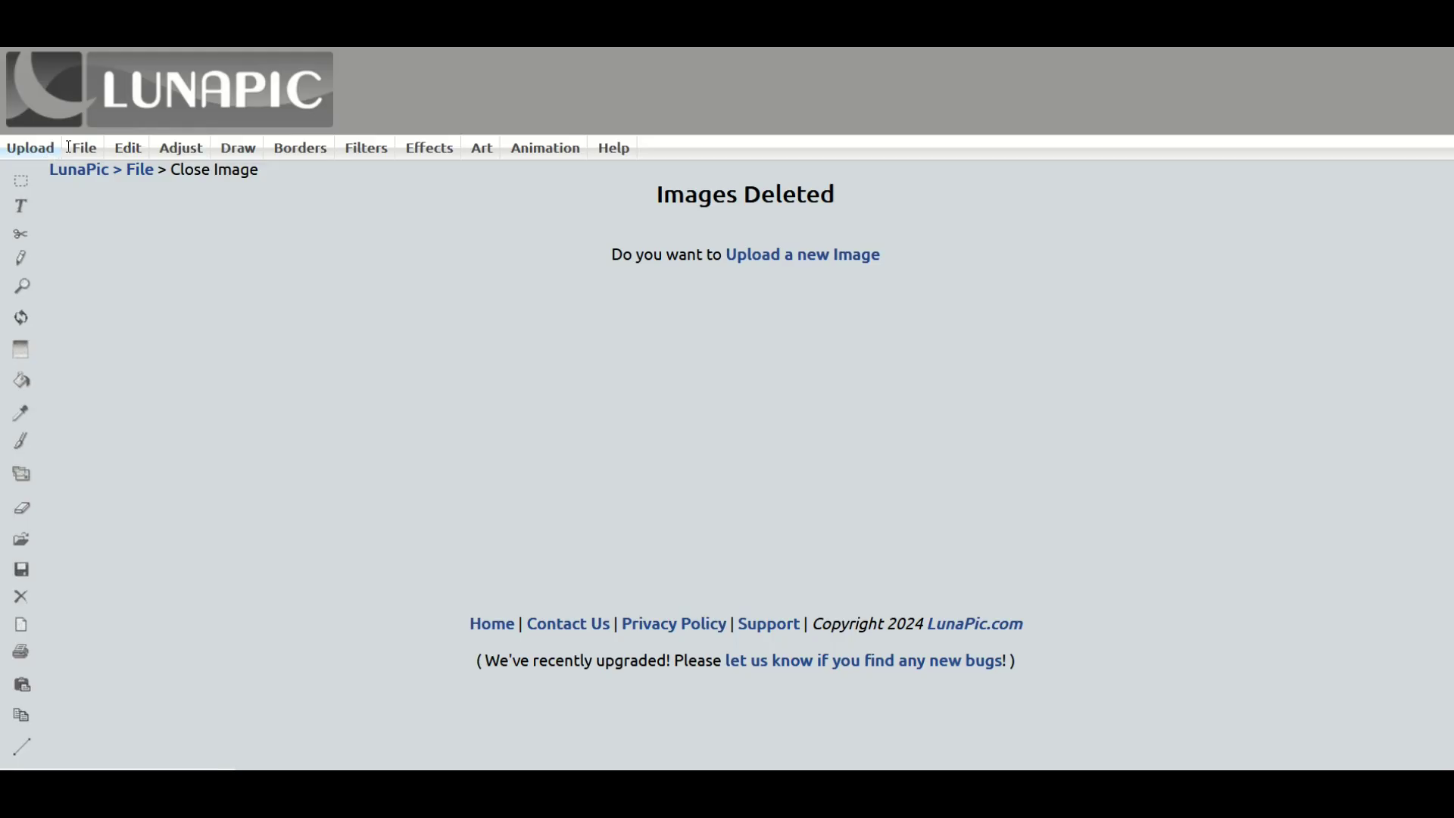
Browse the Adjust, Filters and Art menus to survey the available art effects
{"action": "mouse_move", "coordinate": [208, 152]}
{"action": "mouse_move", "coordinate": [371, 148]}
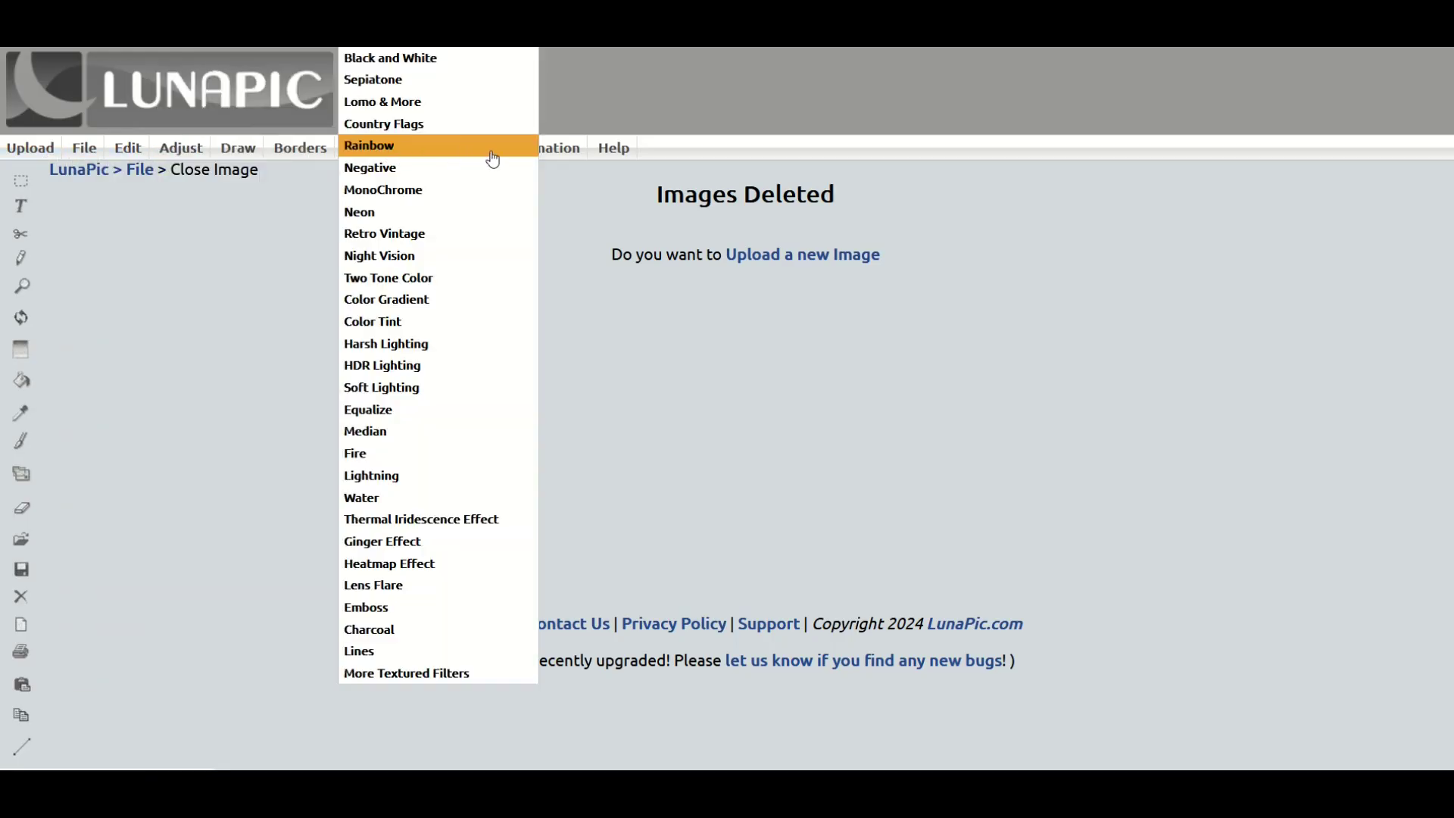
{"action": "mouse_move", "coordinate": [430, 148]}
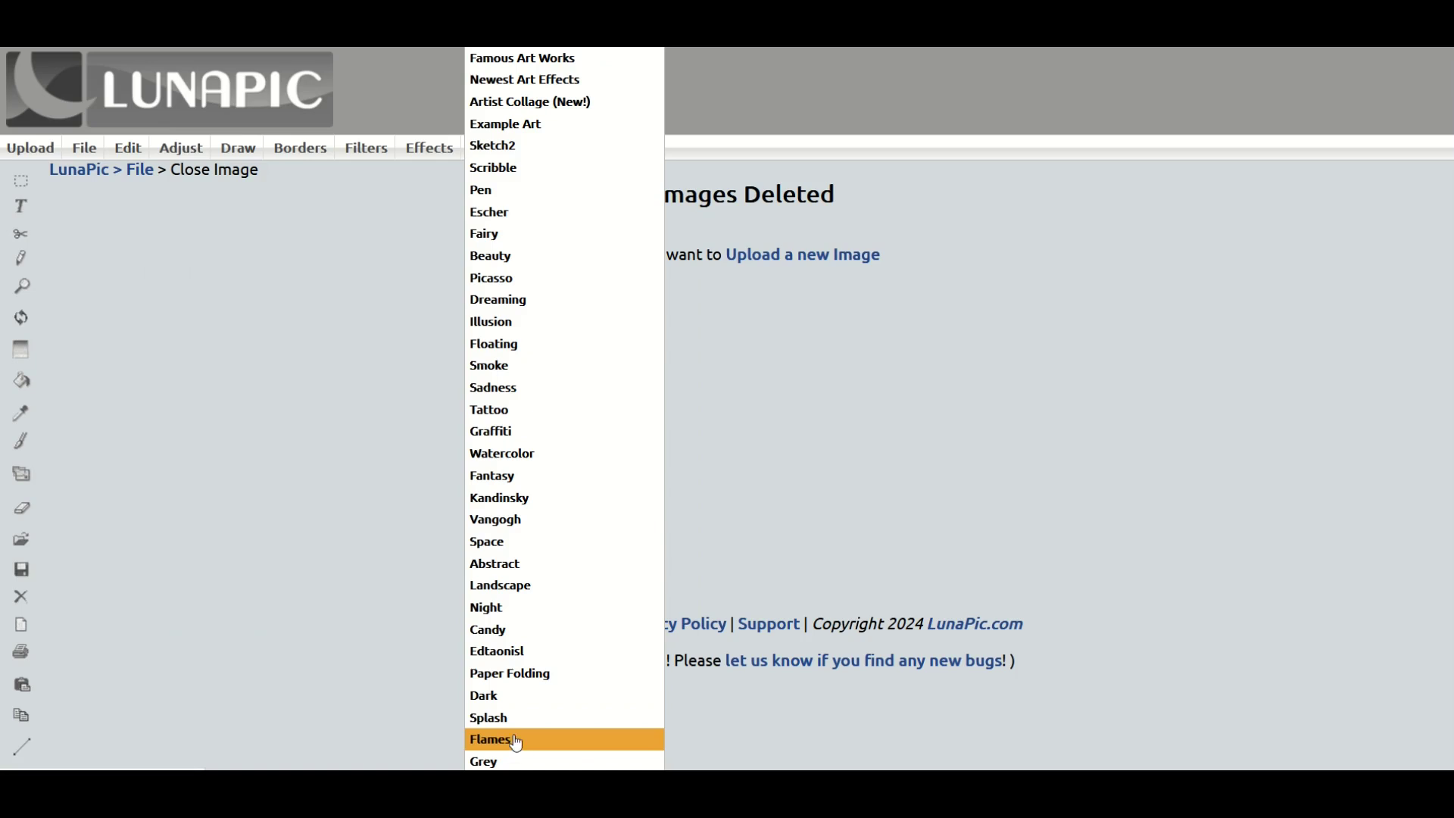
Choose the Picasso art effect from the Art menu
{"action": "left_click", "coordinate": [499, 281]}
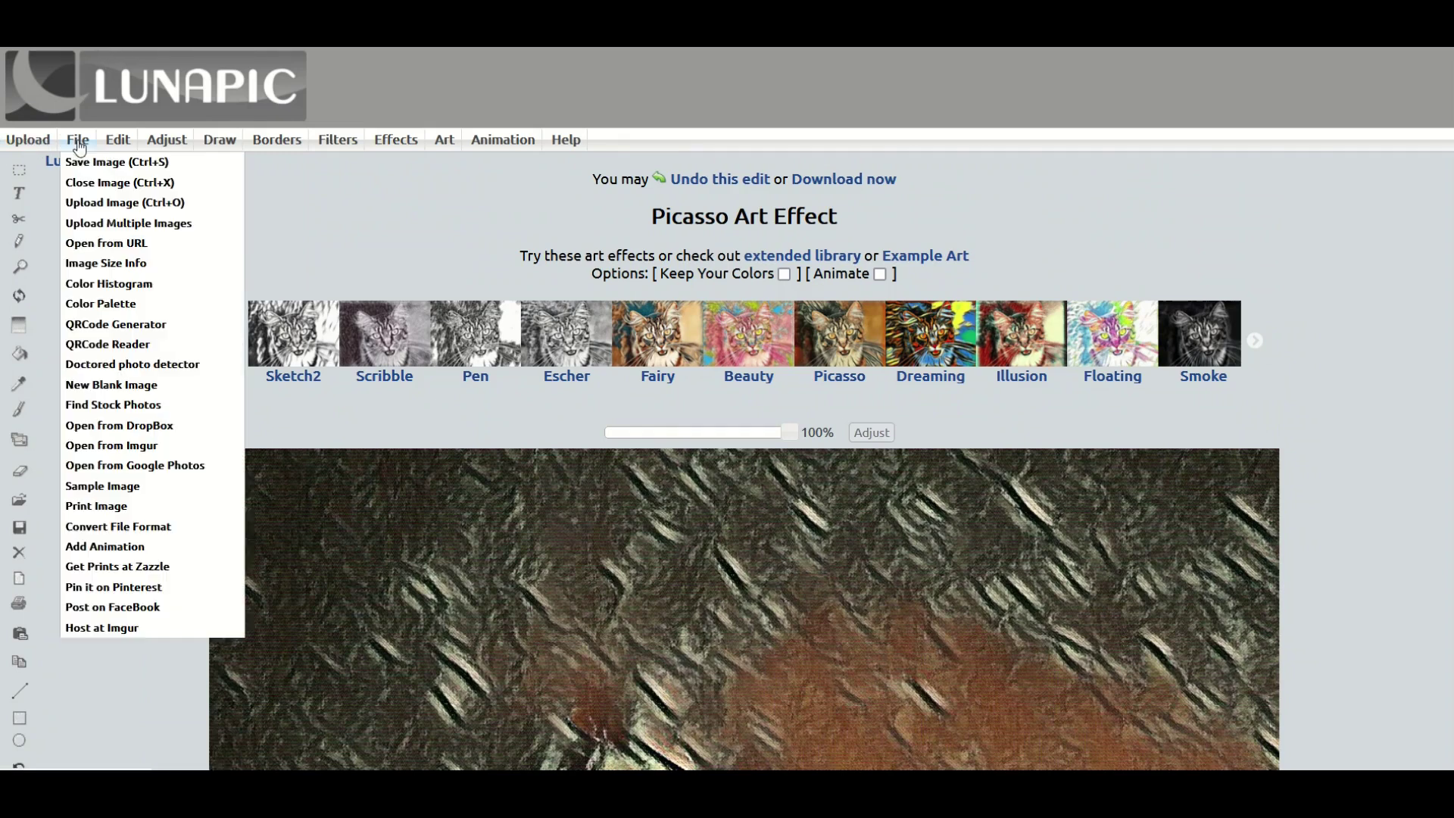
Frame the Picasso-style portrait with the maroon picture frame
{"action": "mouse_move", "coordinate": [268, 146]}
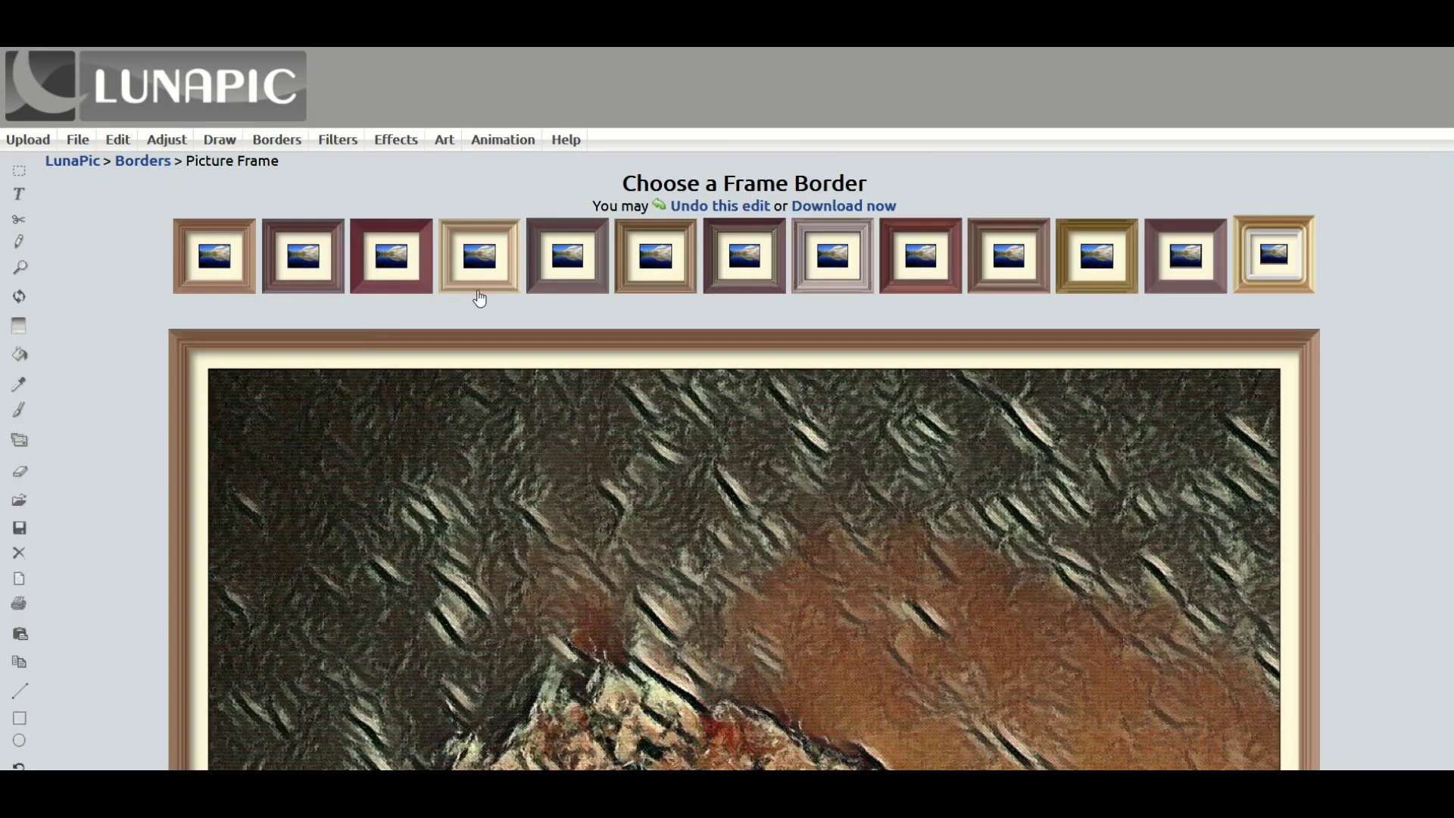
{"action": "left_click", "coordinate": [1185, 256]}
{"action": "scroll", "coordinate": [442, 313], "scroll_direction": "down", "scroll_amount": 1}
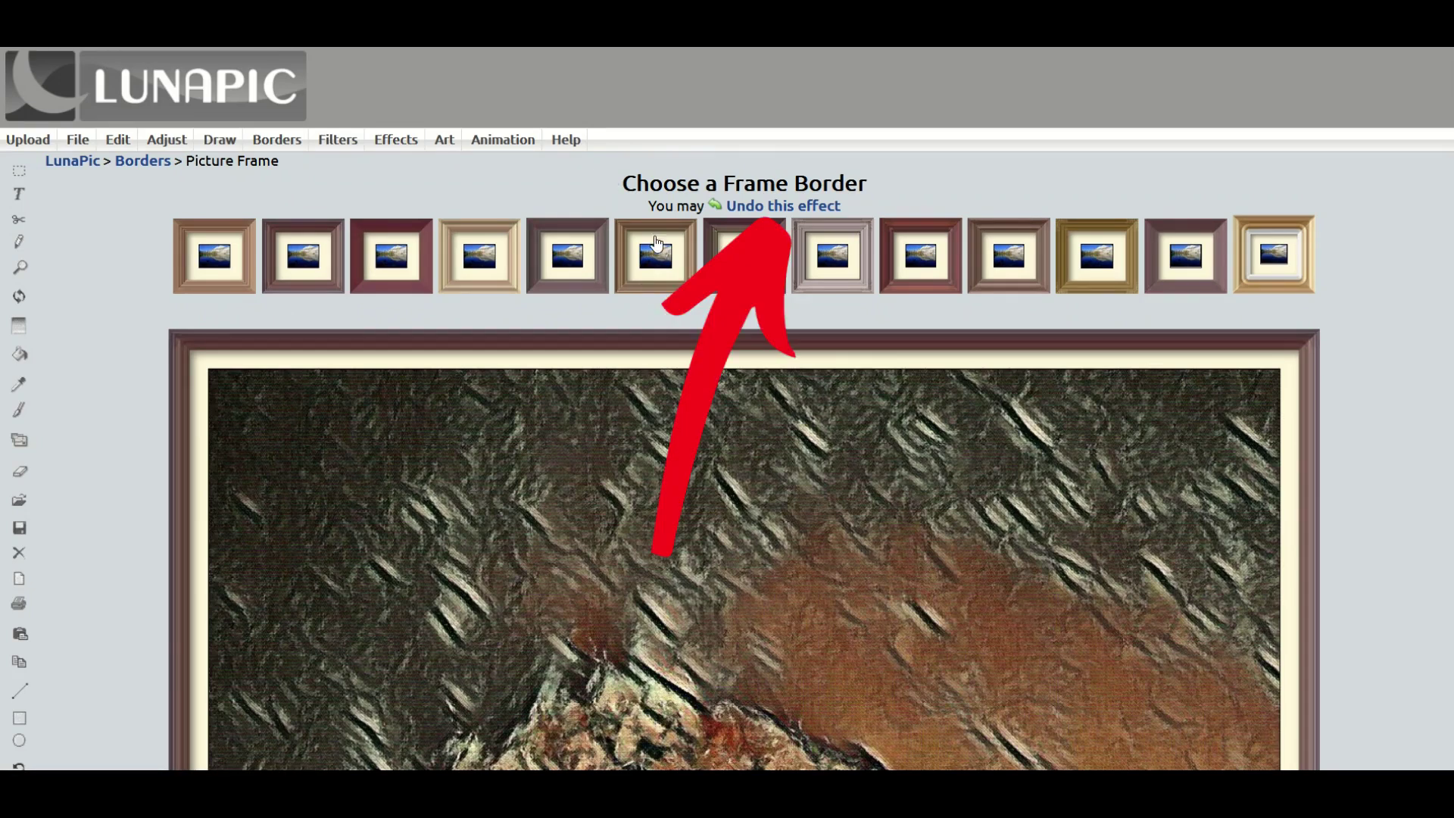
Undo the picture frame effect to restore the unframed Picasso portrait
{"action": "left_click", "coordinate": [757, 207]}
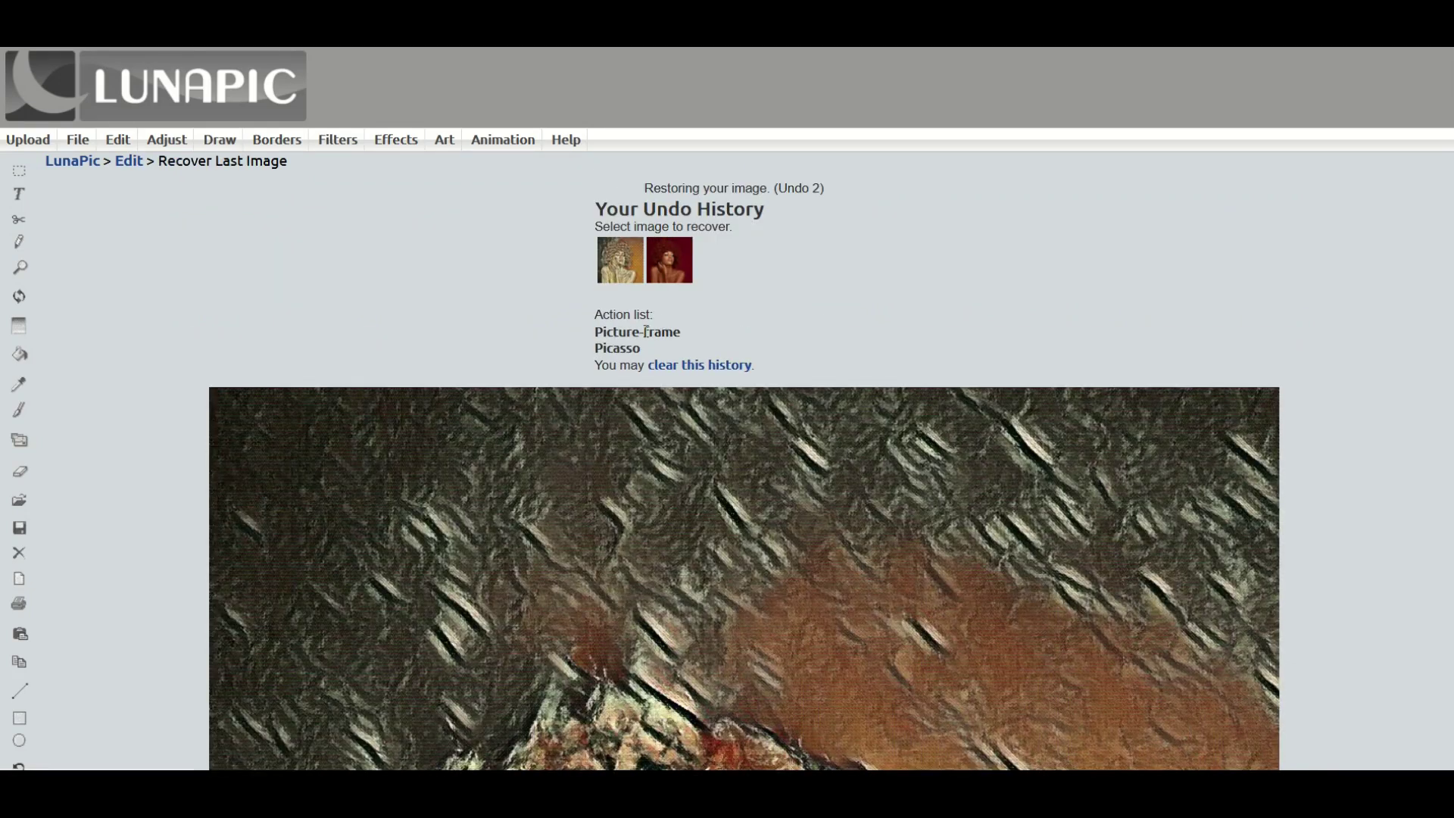
{"action": "scroll", "coordinate": [612, 424], "scroll_direction": "down", "scroll_amount": 3}
{"action": "scroll", "coordinate": [612, 425], "scroll_direction": "down", "scroll_amount": 5}
{"action": "scroll", "coordinate": [612, 424], "scroll_direction": "up", "scroll_amount": 10}
{"action": "mouse_move", "coordinate": [276, 140]}
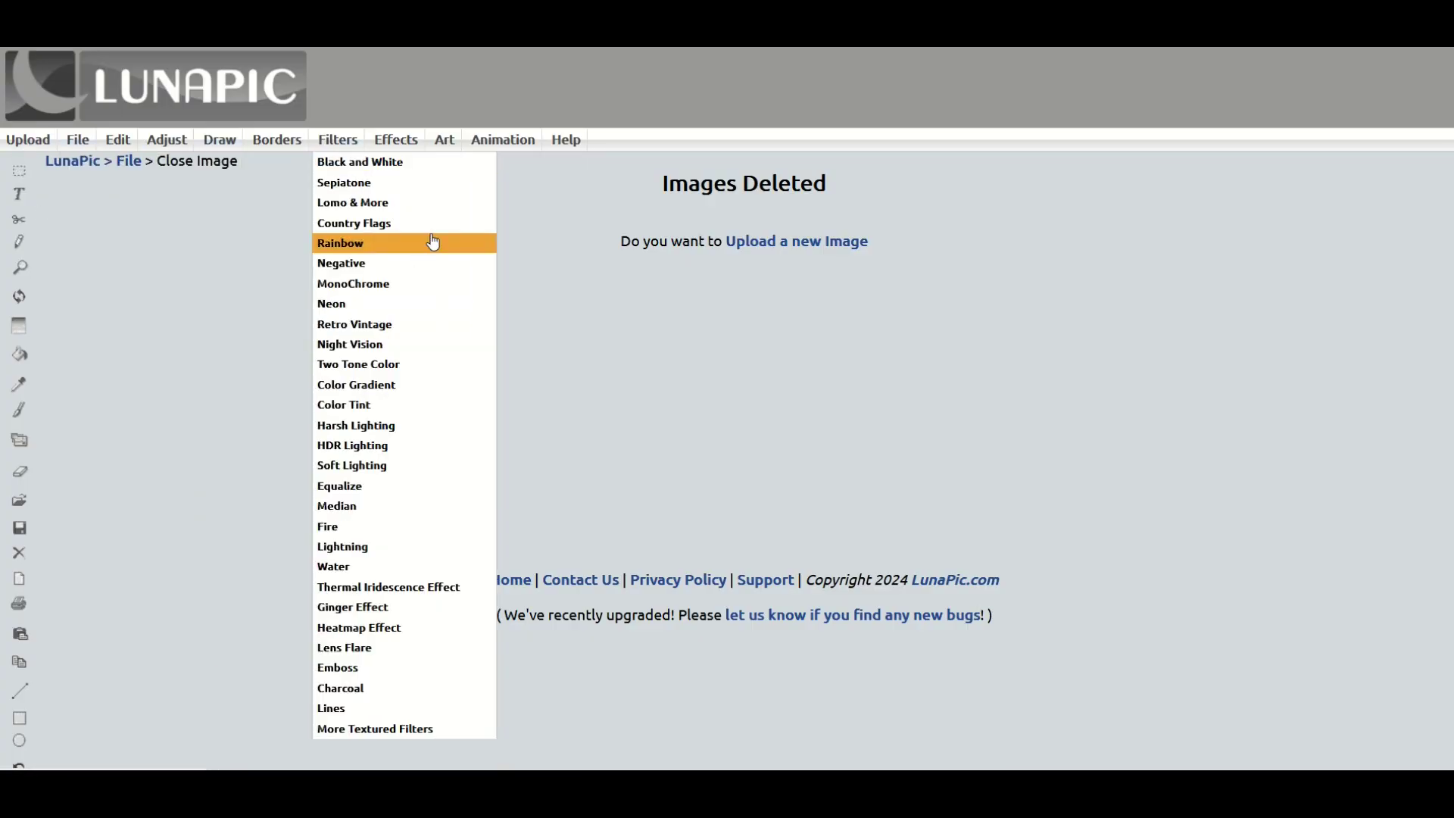
Upload the white-tailed eagle photo to the Animation > Sunburst tool
{"action": "mouse_move", "coordinate": [494, 156]}
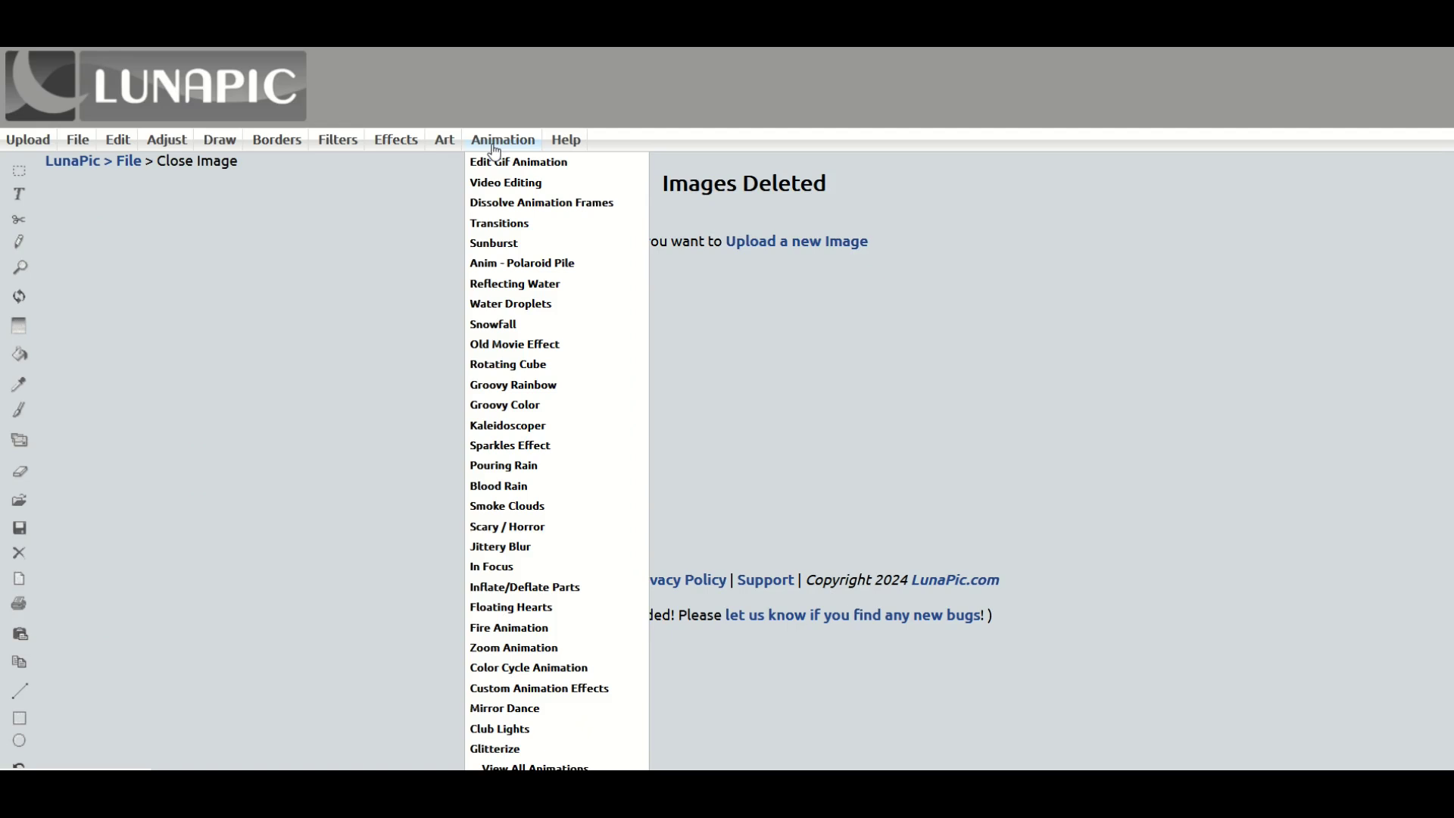
{"action": "left_click", "coordinate": [484, 246]}
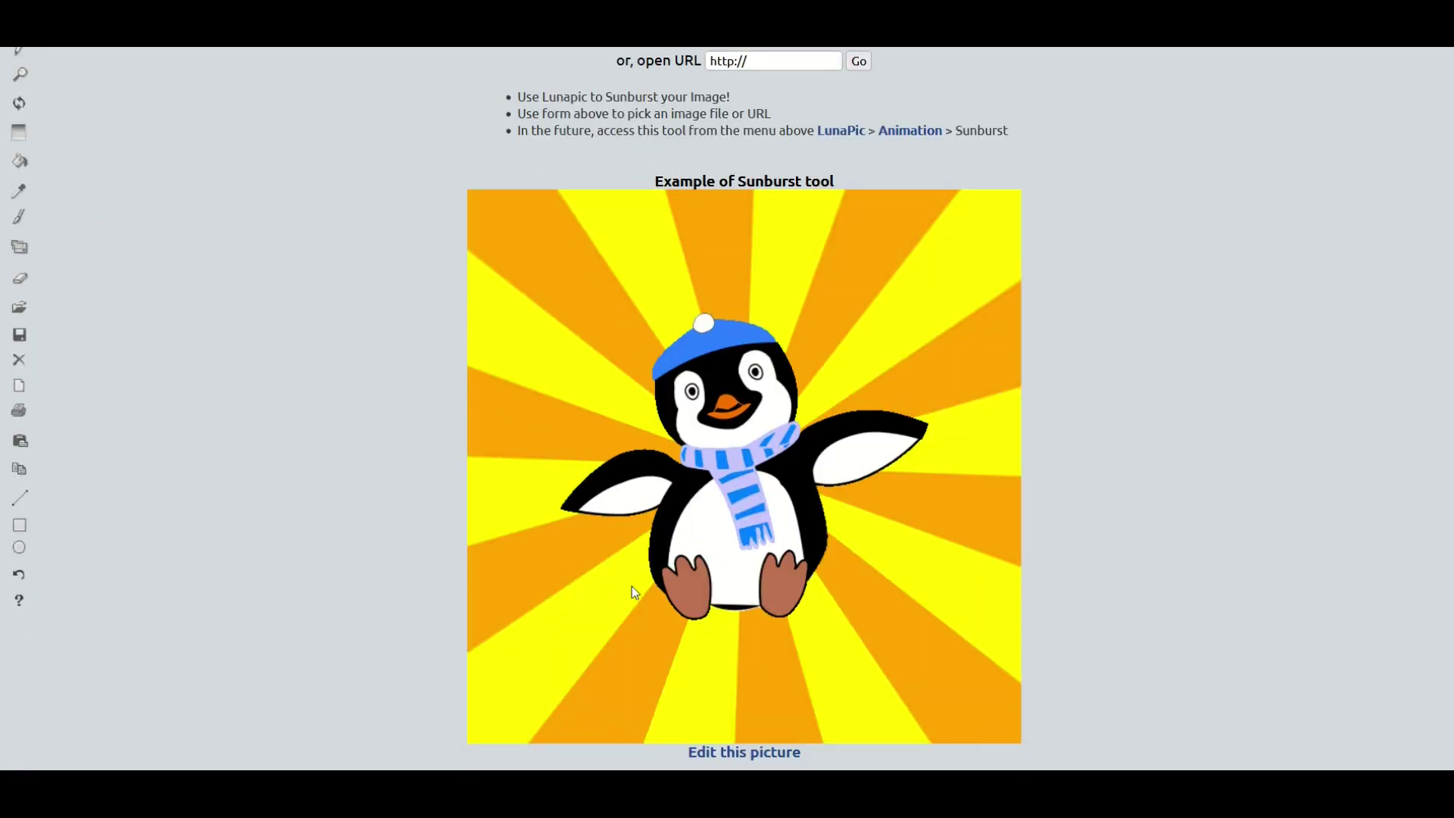
{"action": "scroll", "coordinate": [635, 591], "scroll_direction": "up", "scroll_amount": 3}
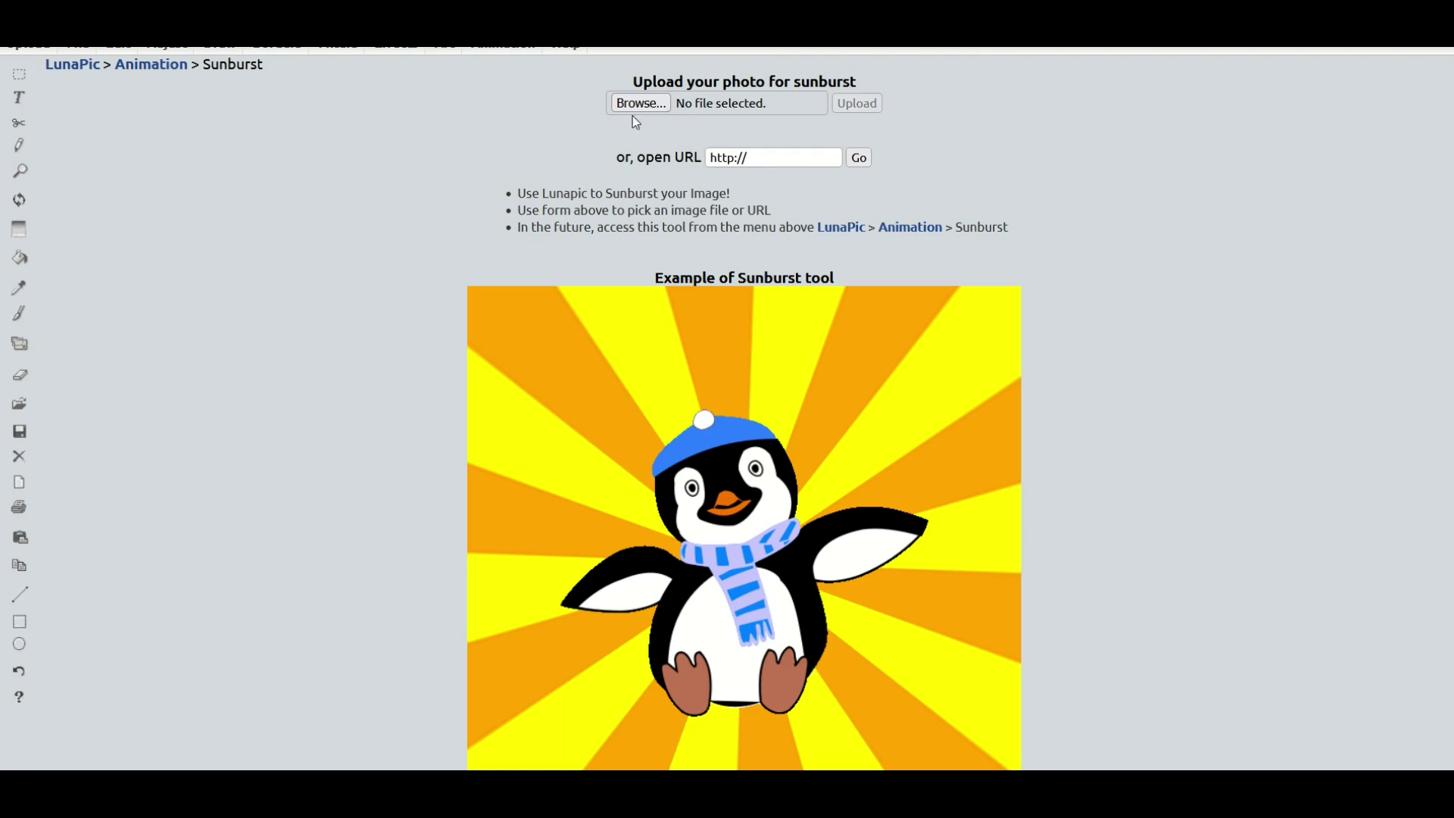
{"action": "left_click", "coordinate": [640, 103]}
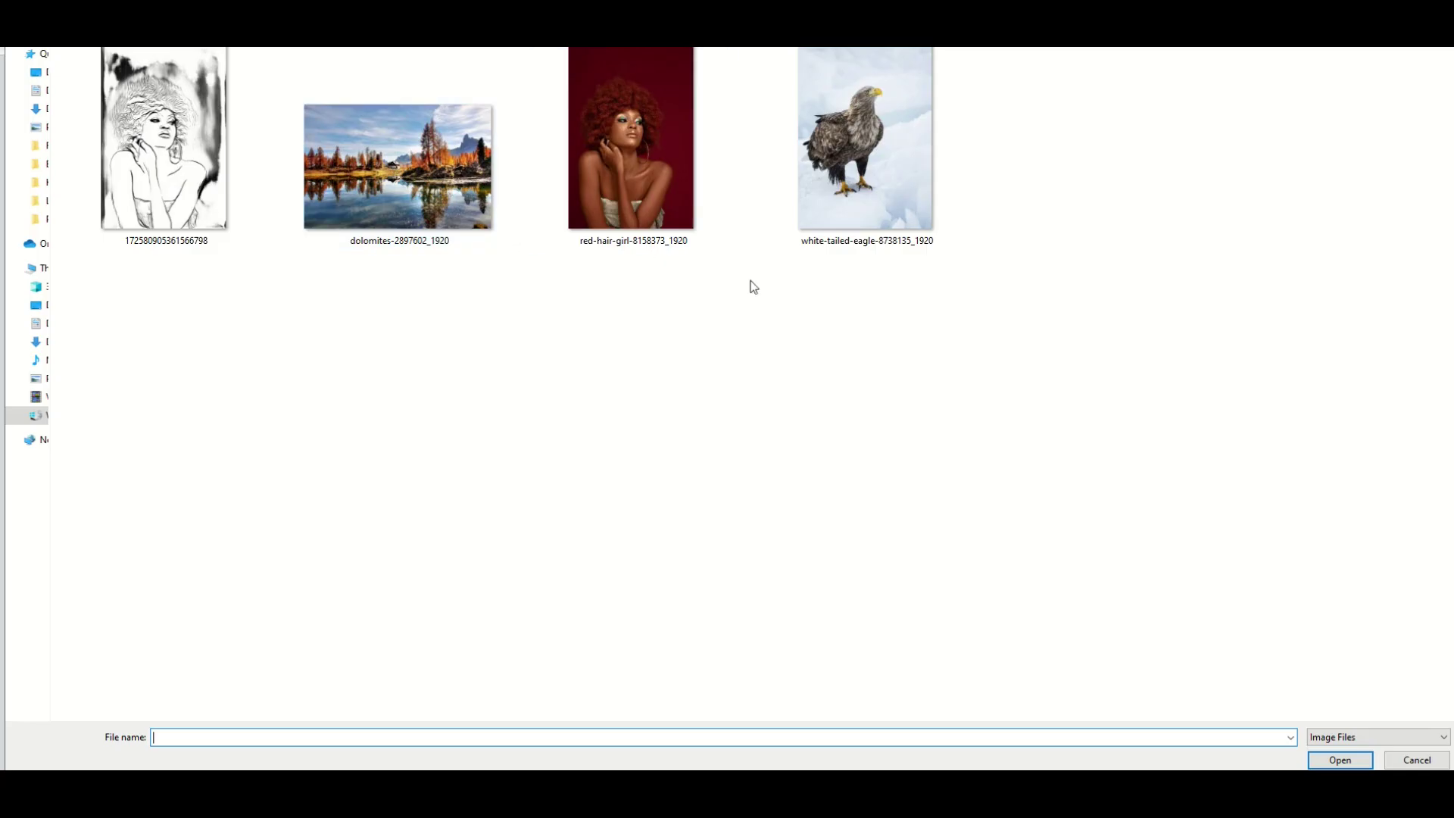
{"action": "left_click", "coordinate": [838, 223]}
{"action": "left_click", "coordinate": [1340, 760]}
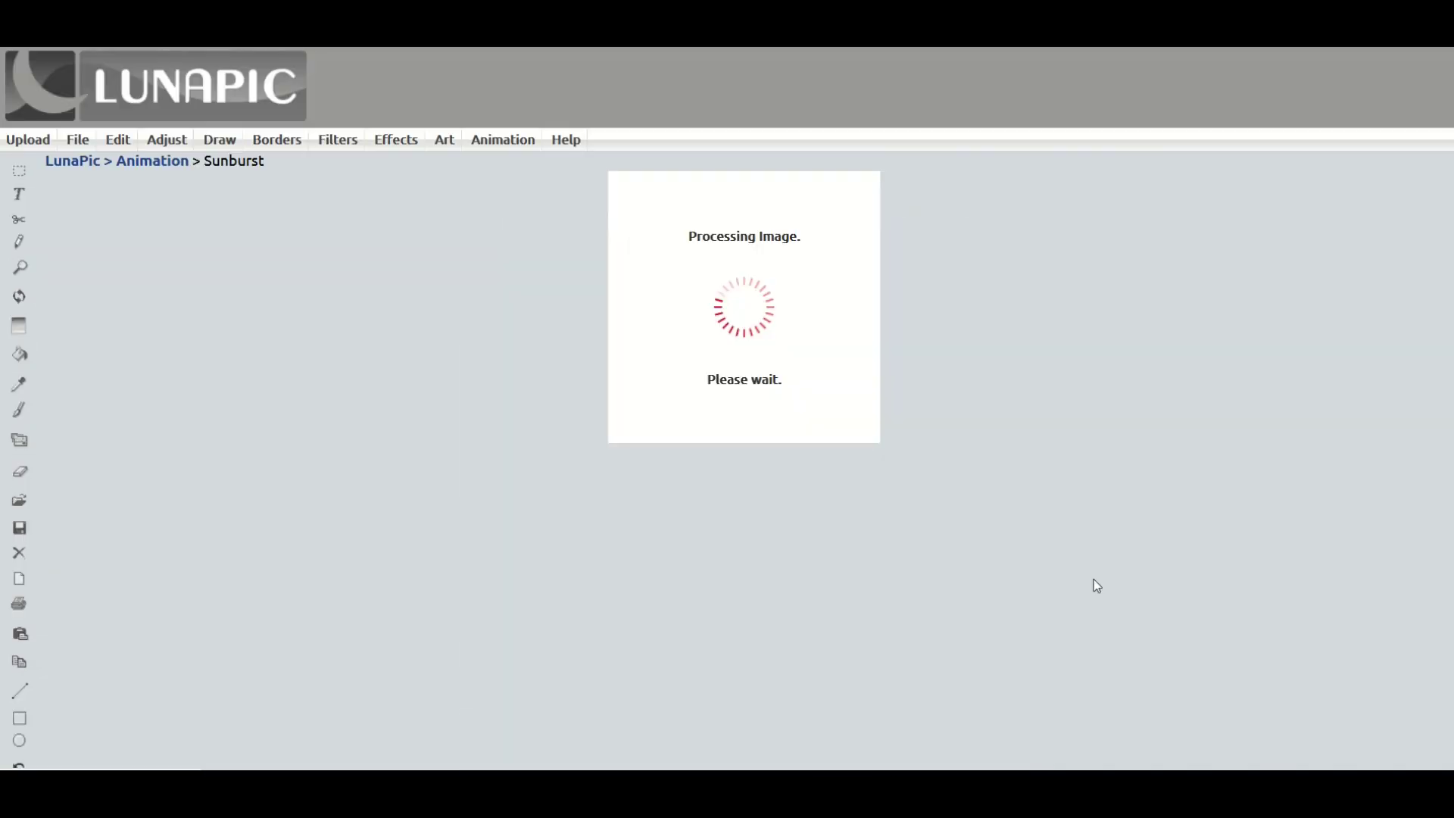
Finalize the animated orange-and-yellow sunburst behind the eagle
{"action": "scroll", "coordinate": [1086, 585], "scroll_direction": "down", "scroll_amount": 3}
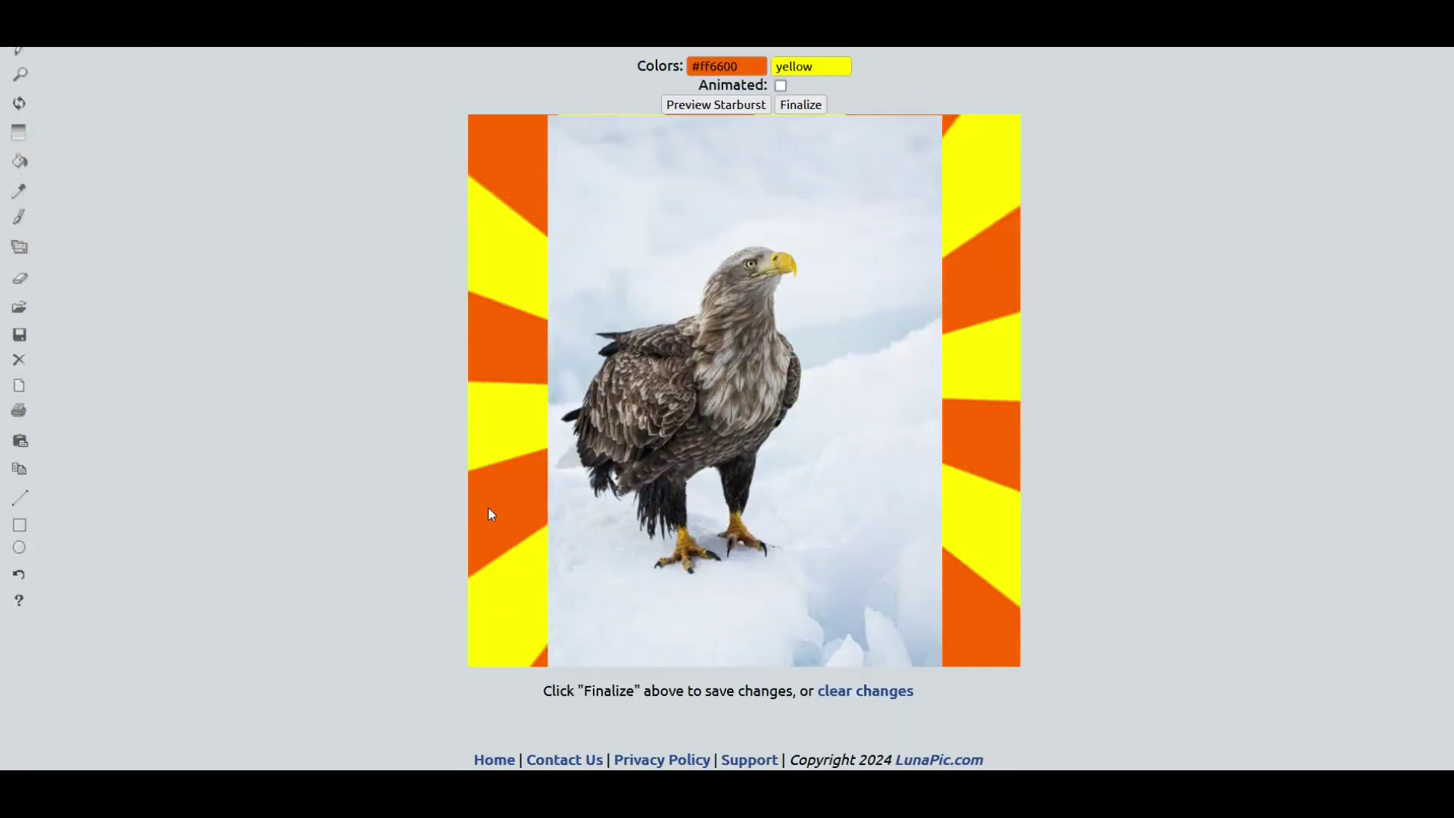
{"action": "scroll", "coordinate": [975, 562], "scroll_direction": "up", "scroll_amount": 2}
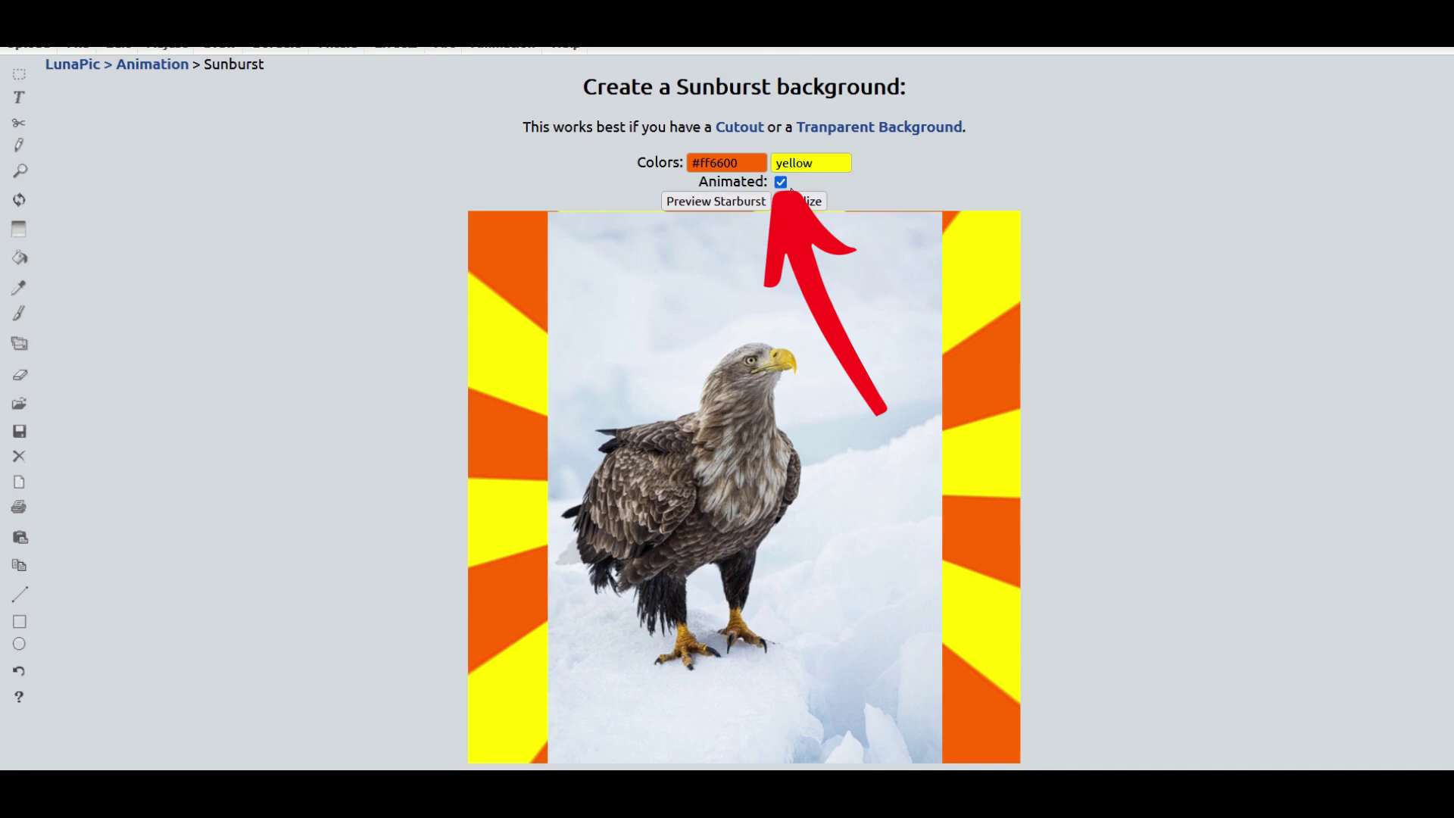
{"action": "left_click", "coordinate": [798, 202]}
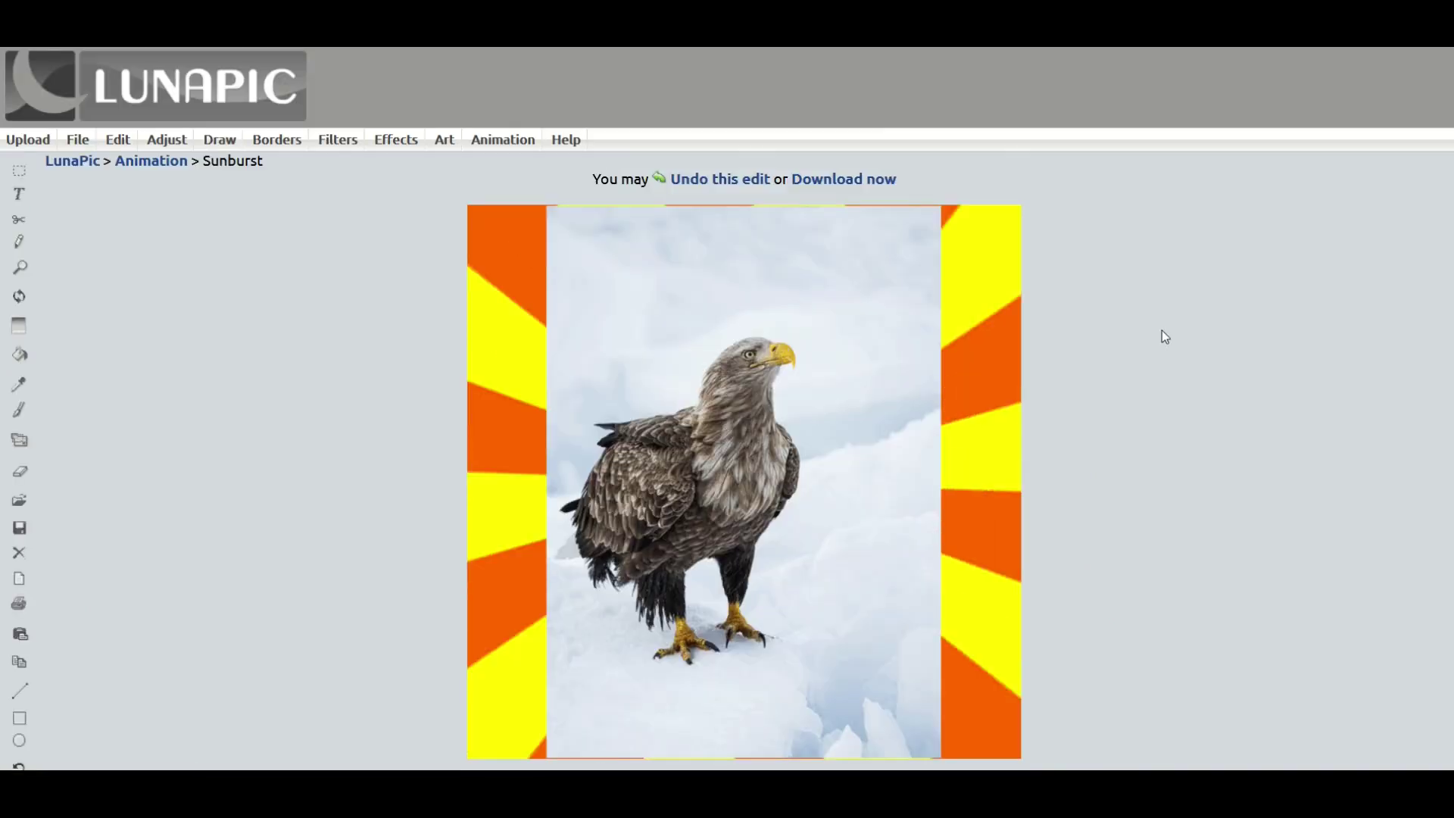
Try Save Image As, then start downloading the finished sunburst animation
{"action": "scroll", "coordinate": [1165, 341], "scroll_direction": "down", "scroll_amount": 2}
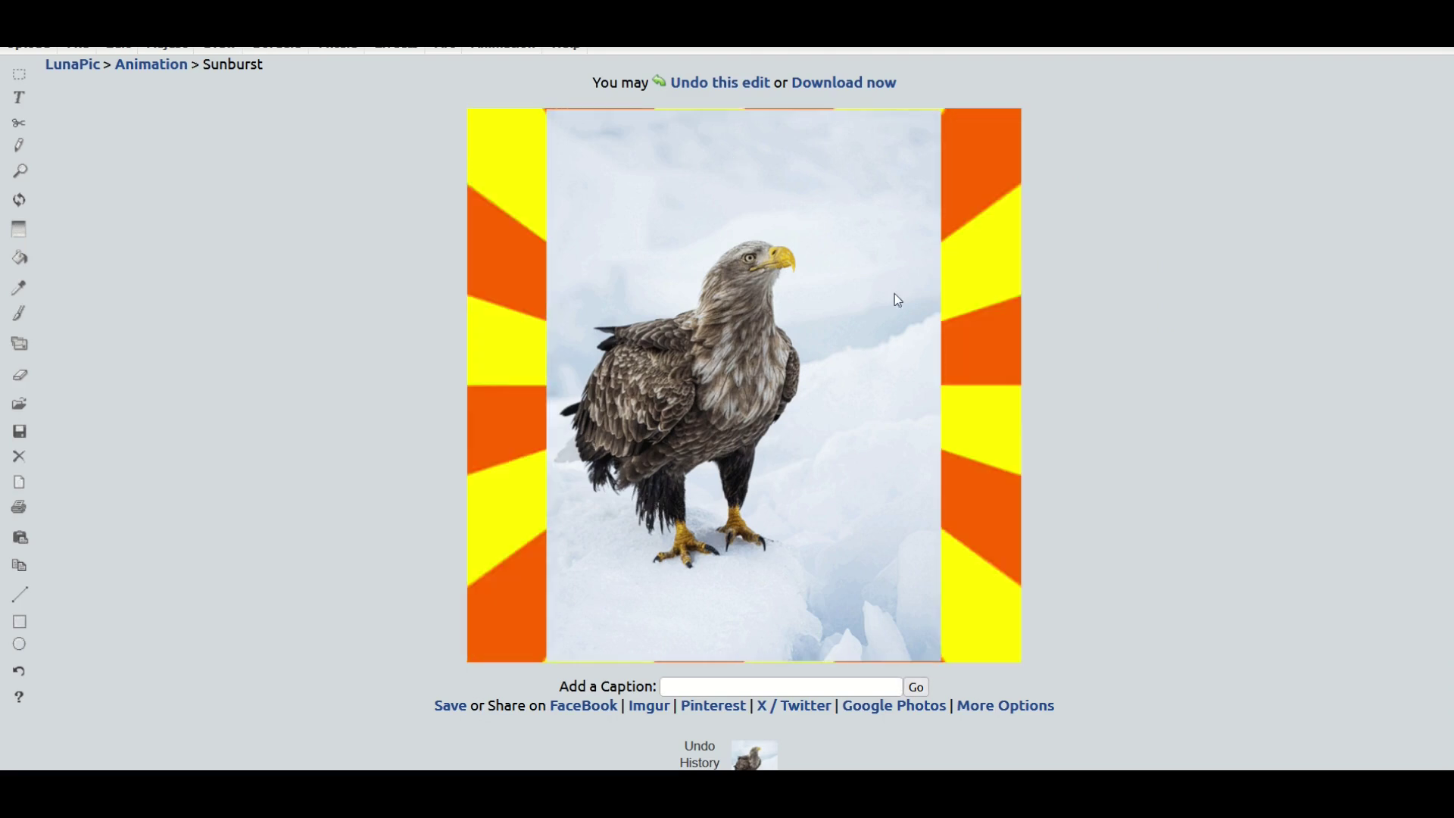
{"action": "right_click", "coordinate": [621, 334]}
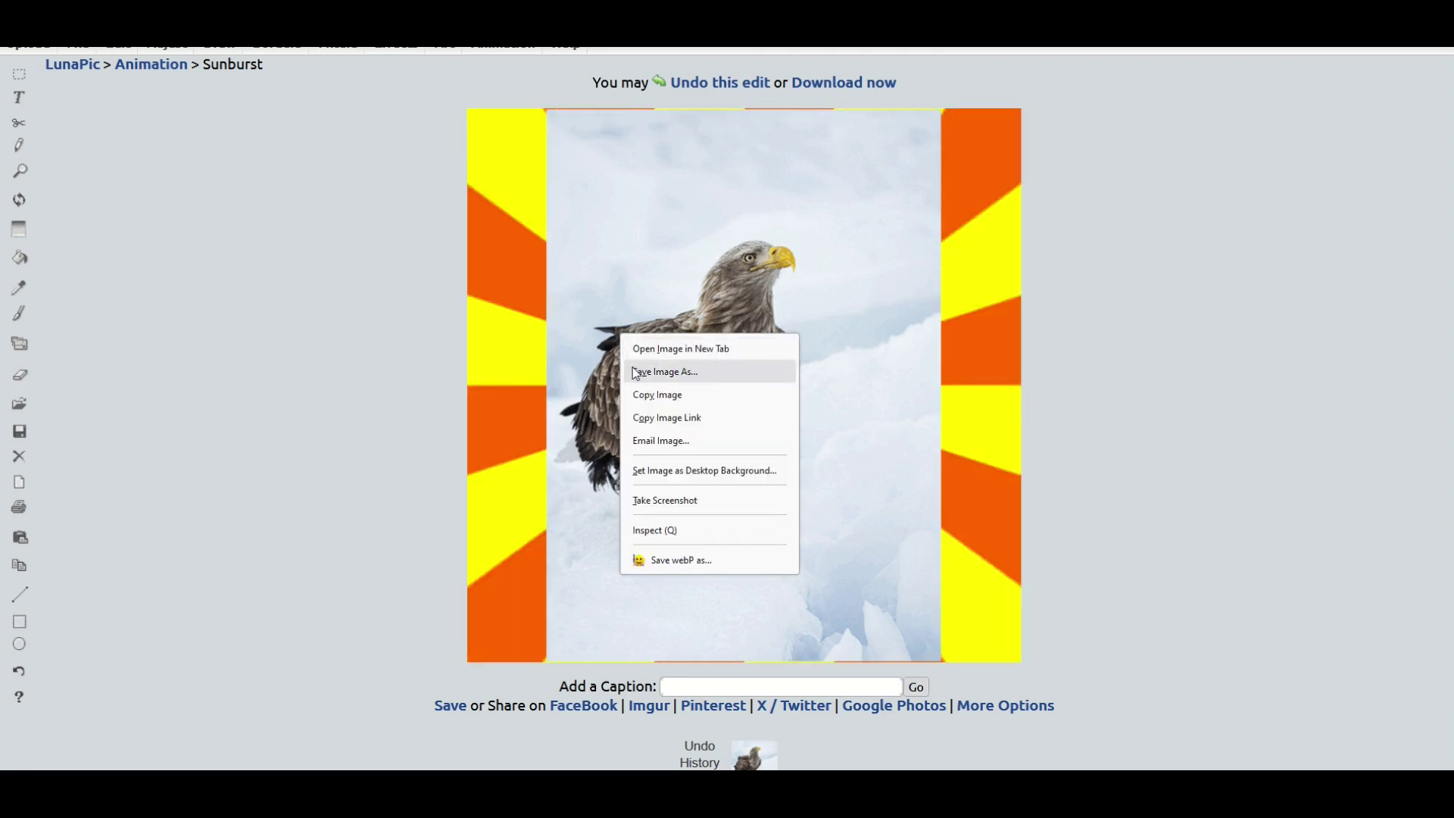
{"action": "left_click", "coordinate": [635, 373]}
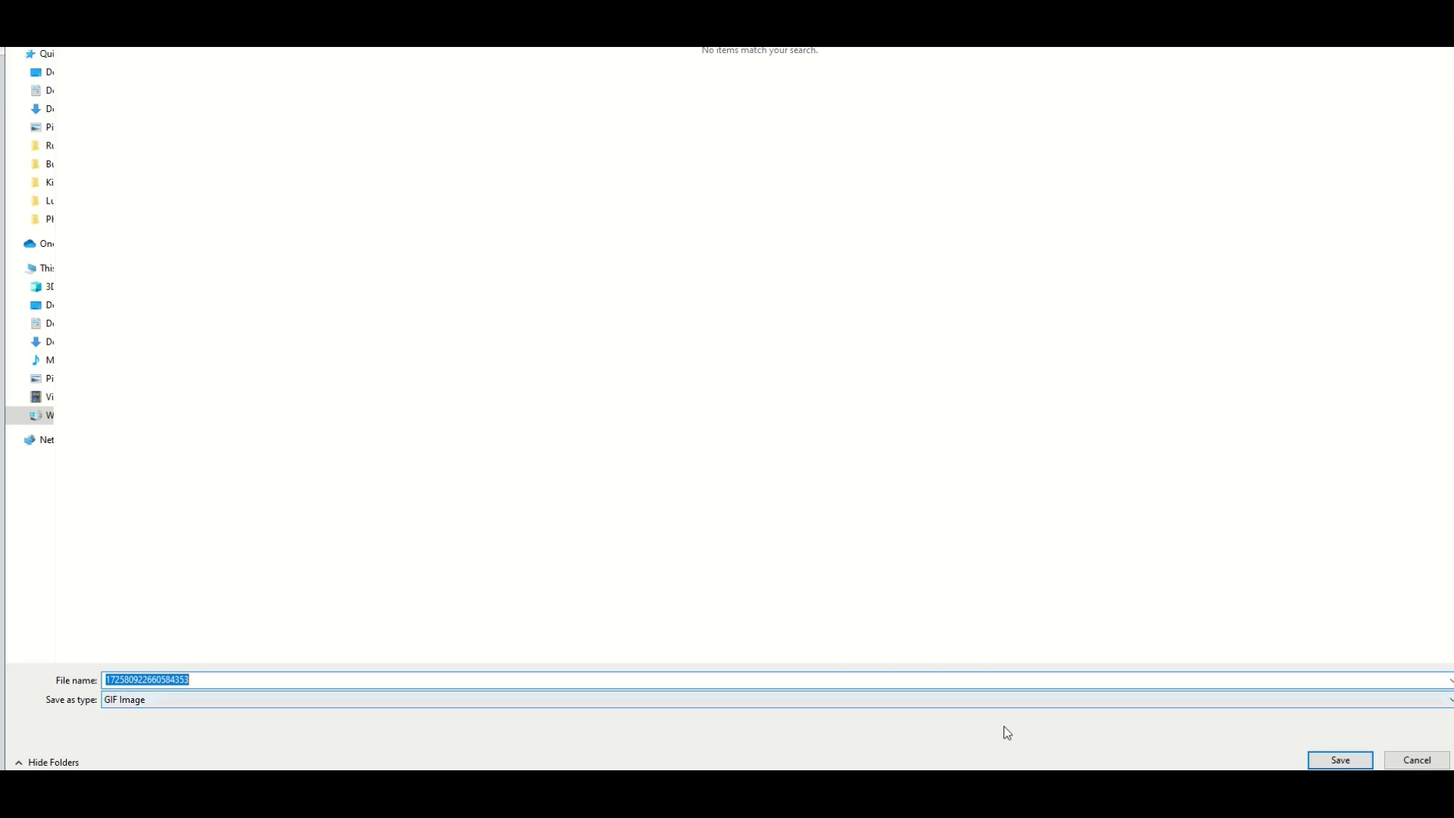
{"action": "left_click", "coordinate": [1340, 759]}
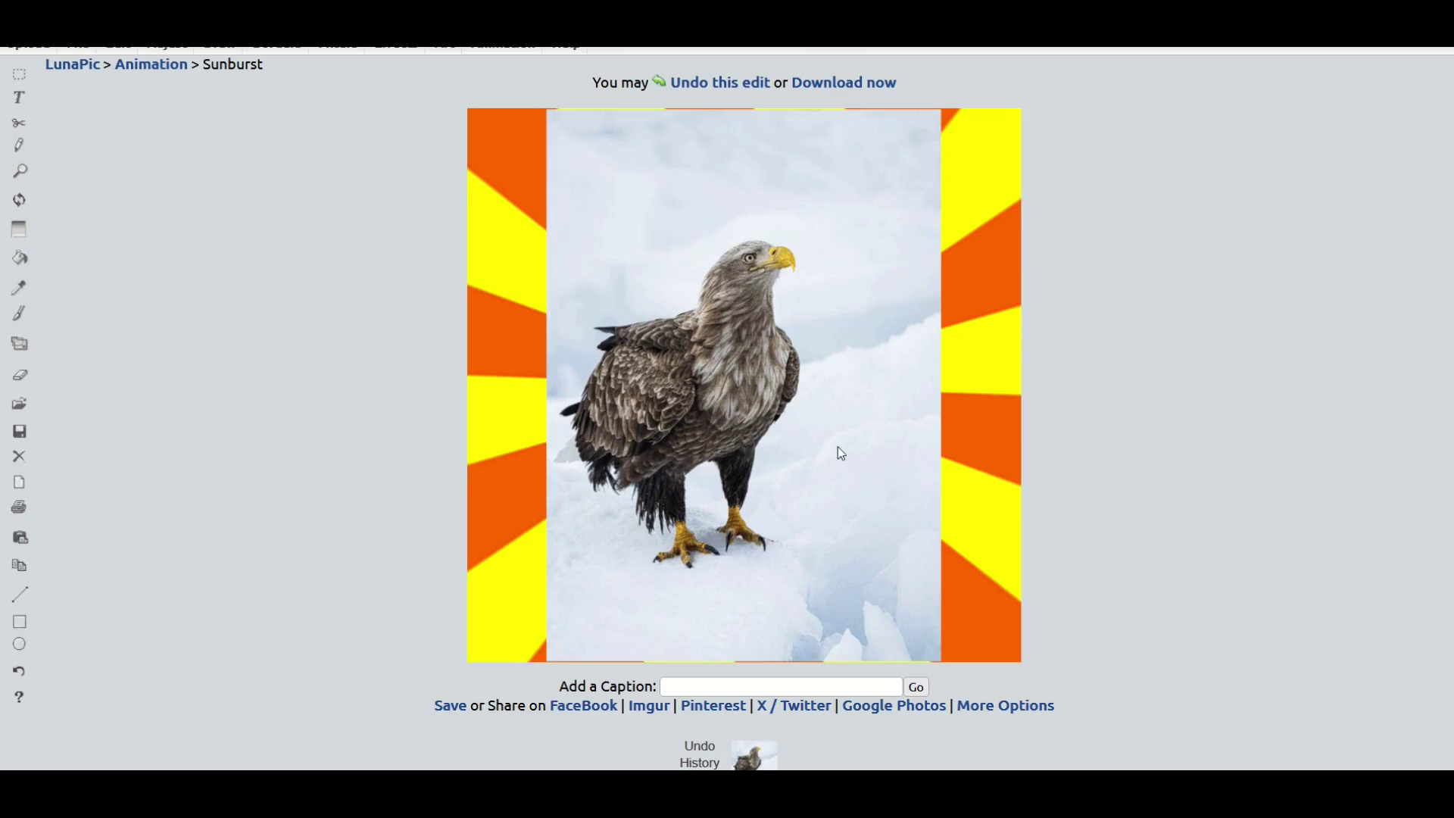
{"action": "left_click", "coordinate": [814, 85]}
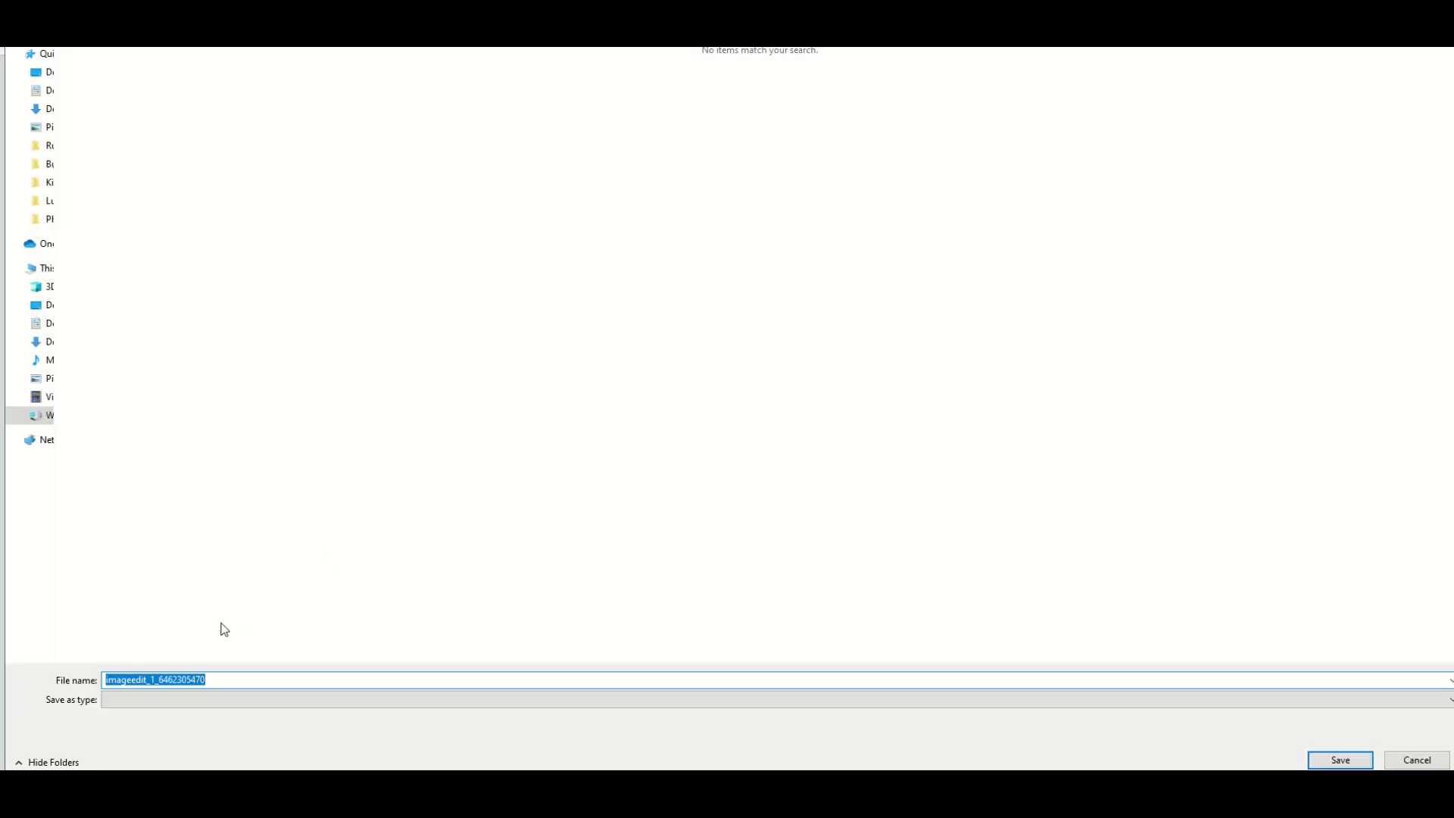
Cancel the download and upload the red-hair-girl portrait to the Snowfall animation tool
{"action": "left_click", "coordinate": [1416, 760]}
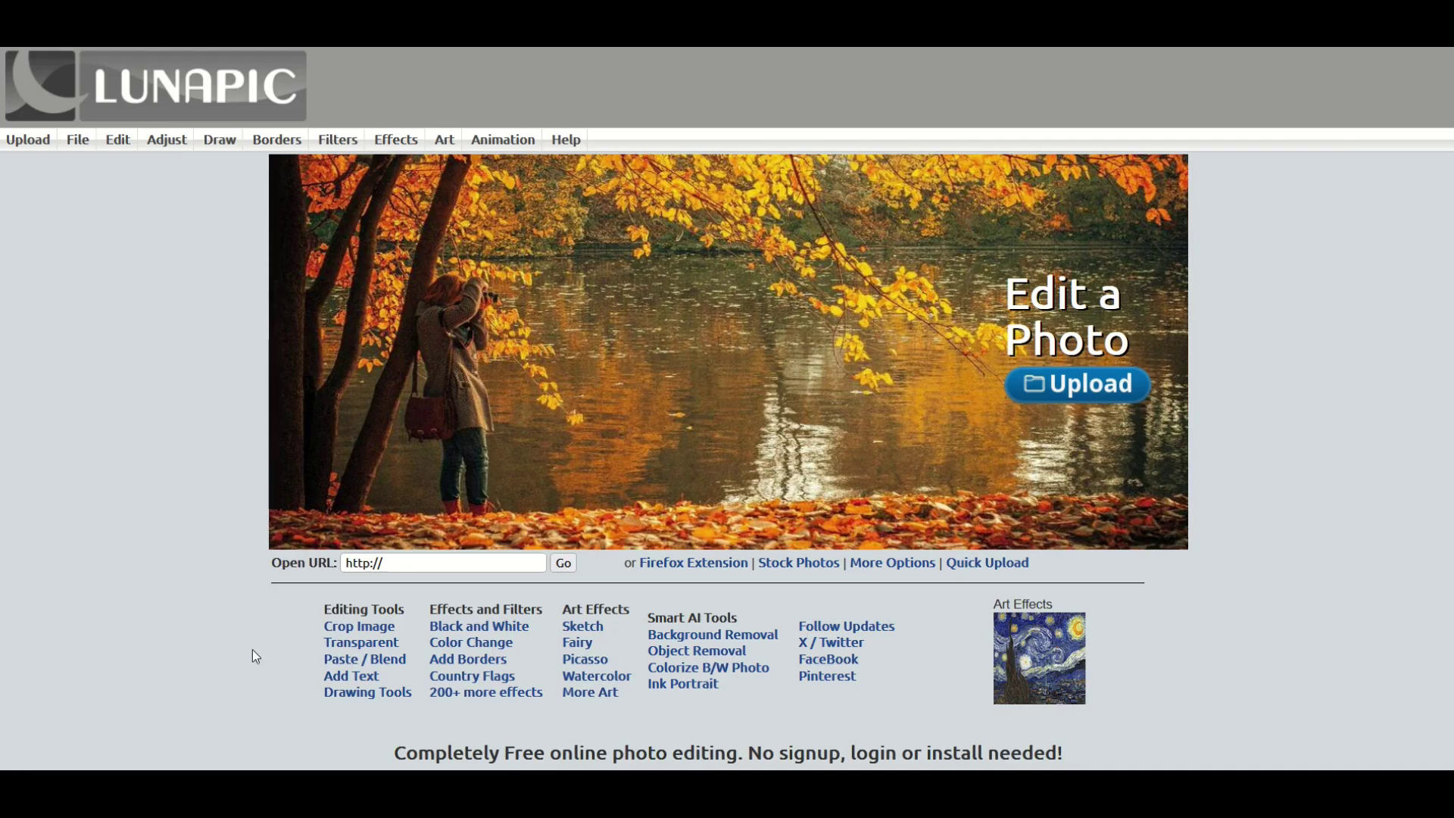
{"action": "mouse_move", "coordinate": [479, 145]}
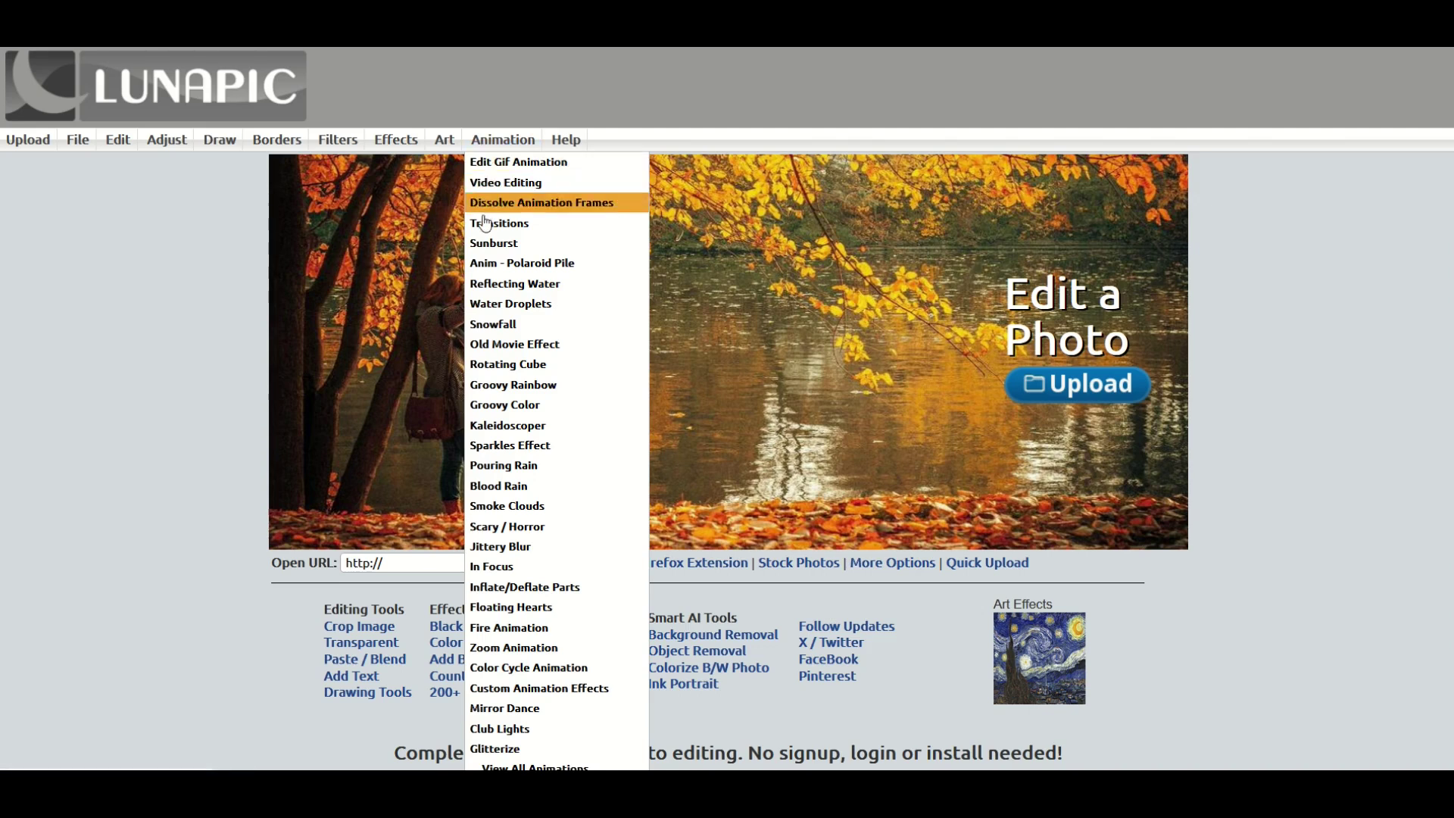
{"action": "left_click", "coordinate": [514, 334]}
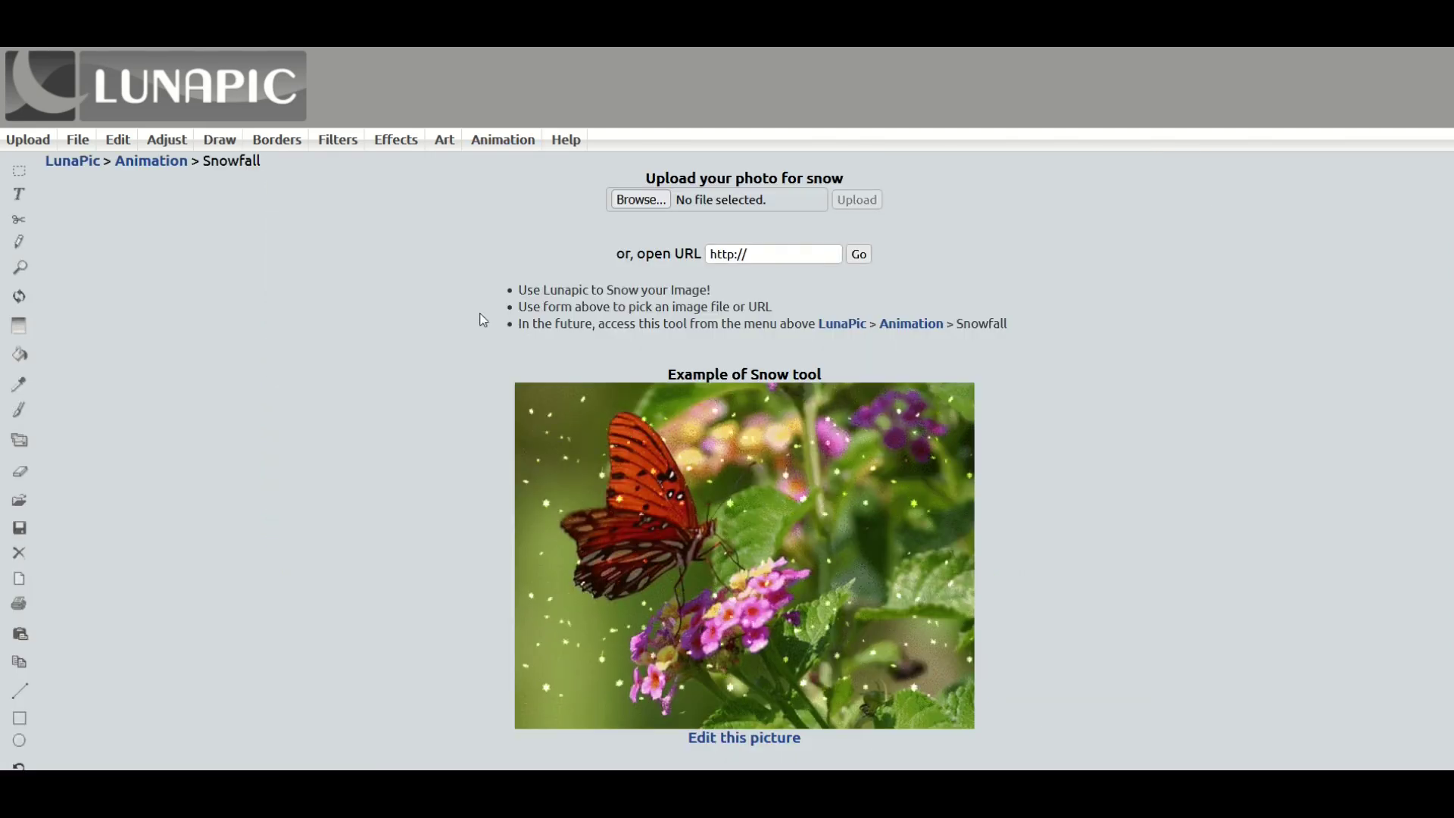
{"action": "left_click", "coordinate": [639, 201]}
{"action": "left_click", "coordinate": [576, 174]}
{"action": "left_click", "coordinate": [1338, 758]}
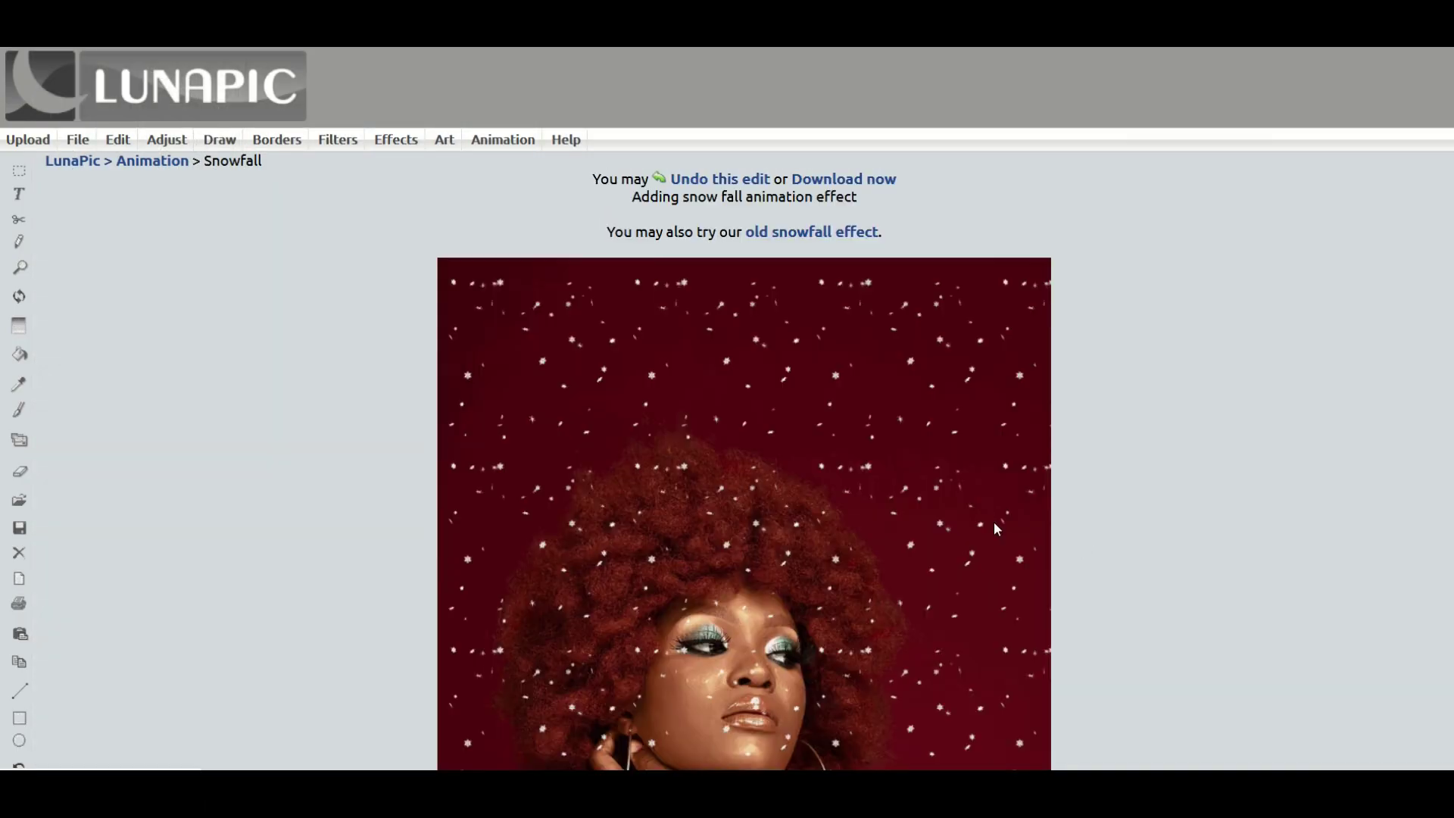
{"action": "scroll", "coordinate": [994, 521], "scroll_direction": "down", "scroll_amount": 2}
{"action": "scroll", "coordinate": [994, 528], "scroll_direction": "down", "scroll_amount": 4}
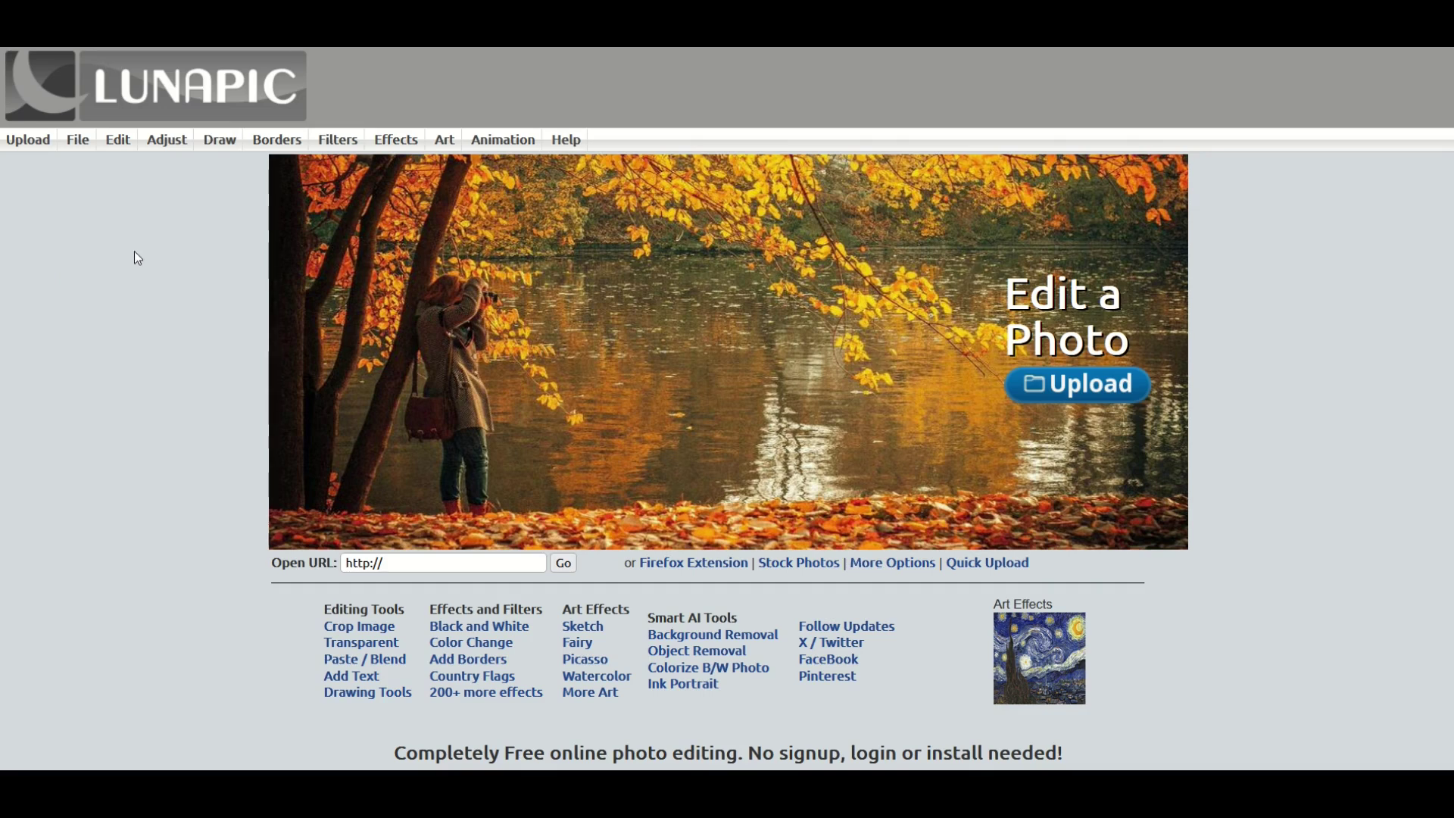
Go back to the LunaPic home page
{"action": "mouse_move", "coordinate": [117, 139]}
Open the 200+ effects gallery and cycle through two more sets of examples
{"action": "left_click", "coordinate": [500, 695]}
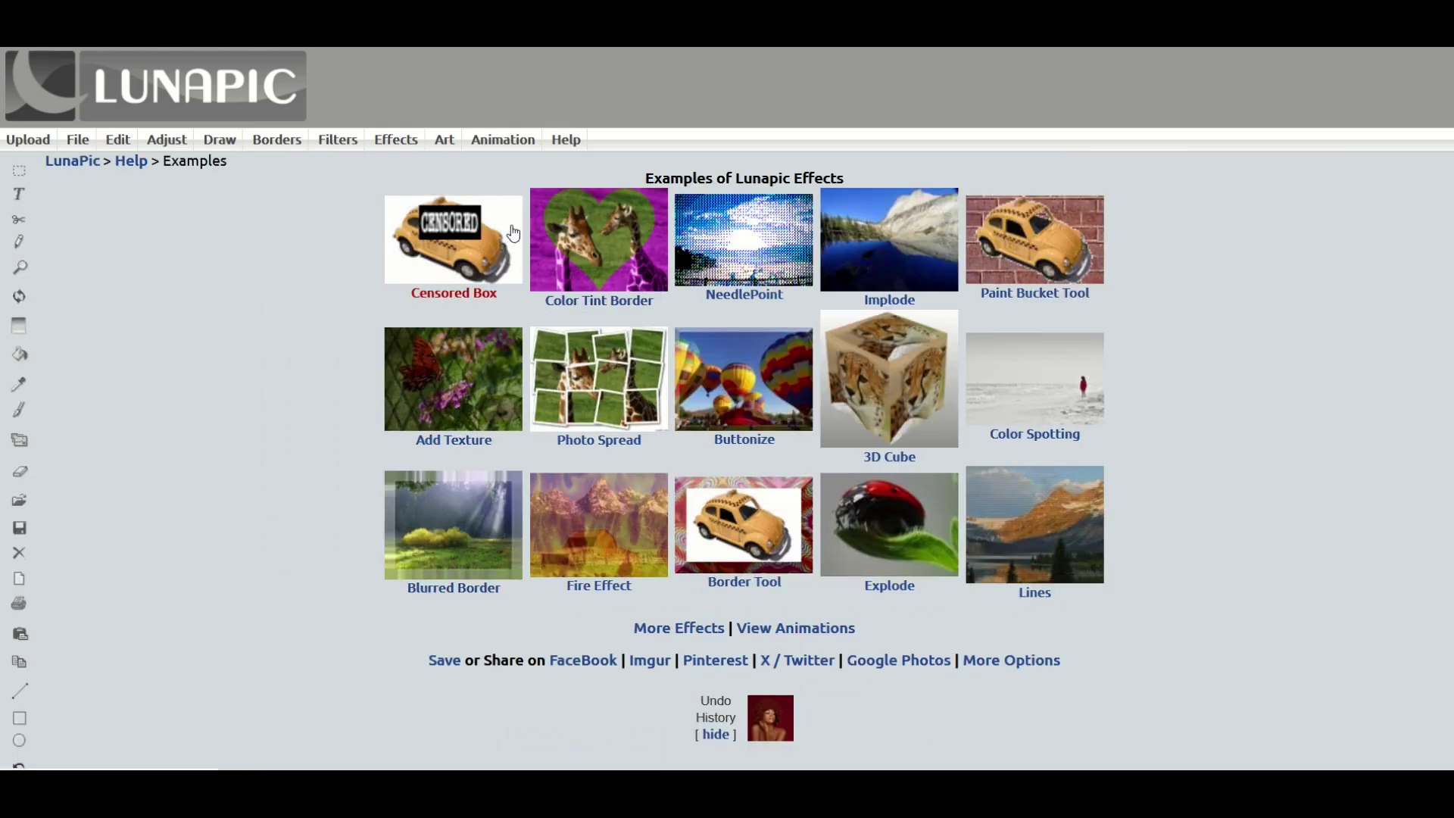
{"action": "left_click", "coordinate": [662, 630]}
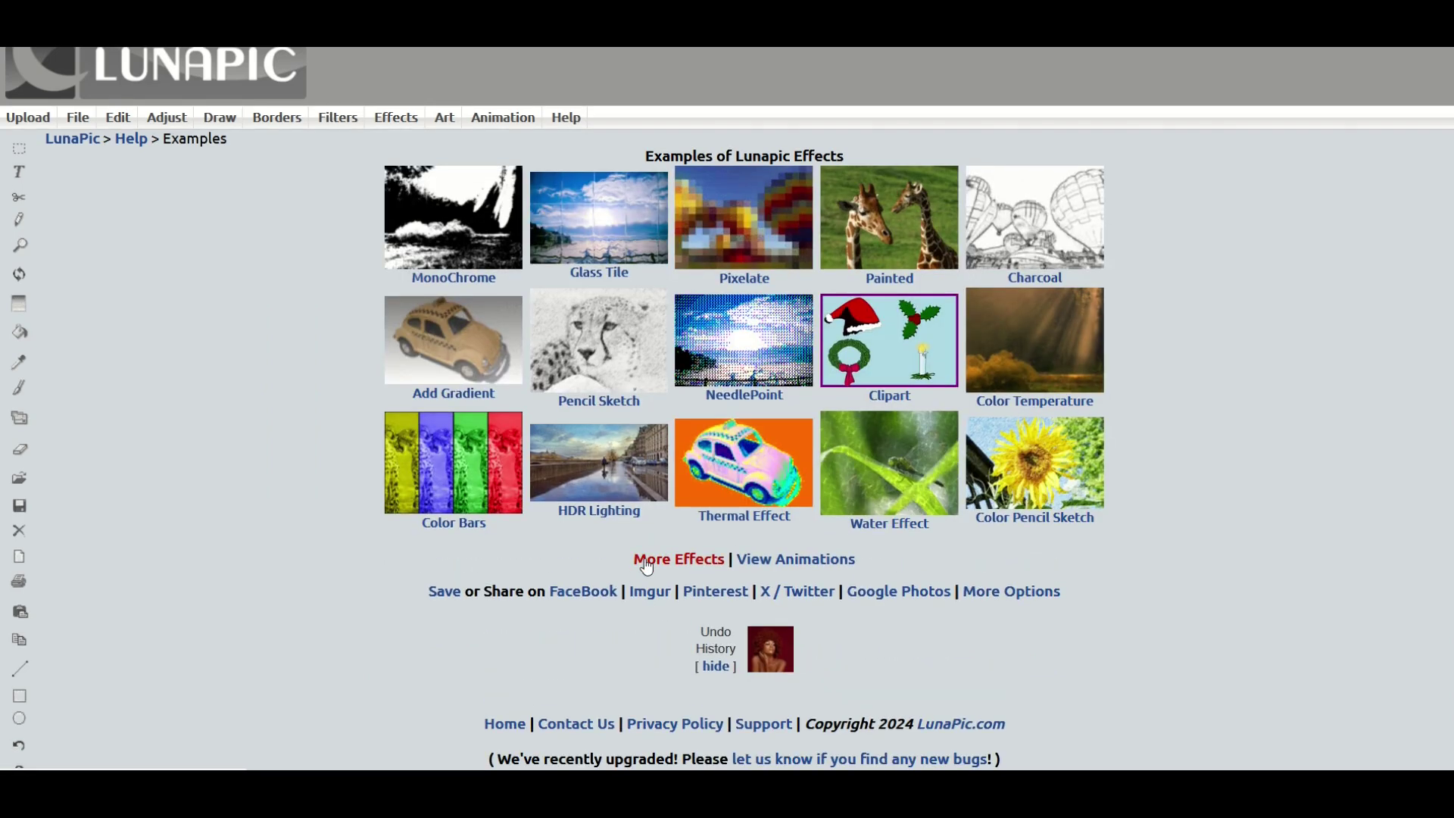
{"action": "left_click", "coordinate": [640, 560]}
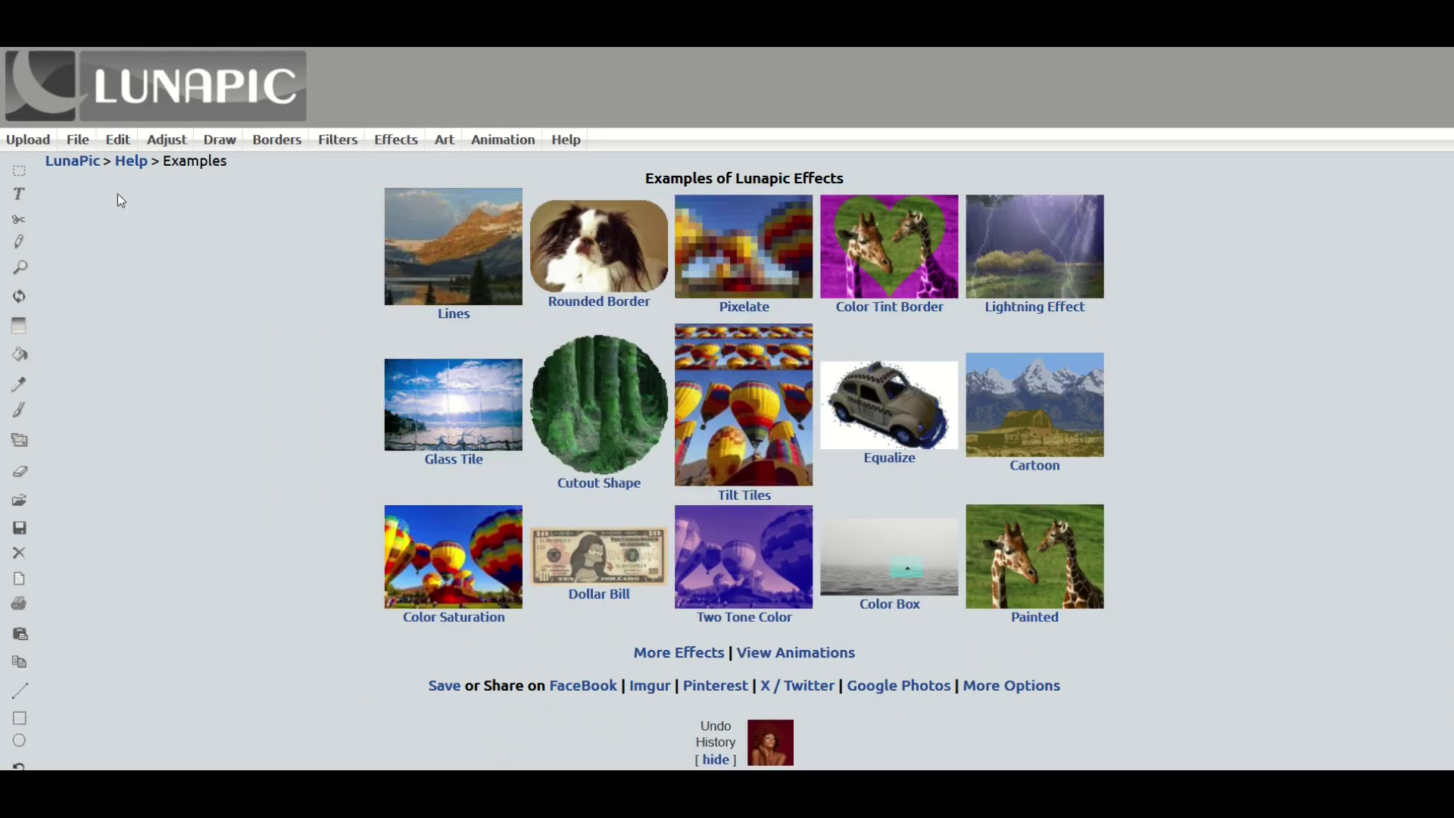